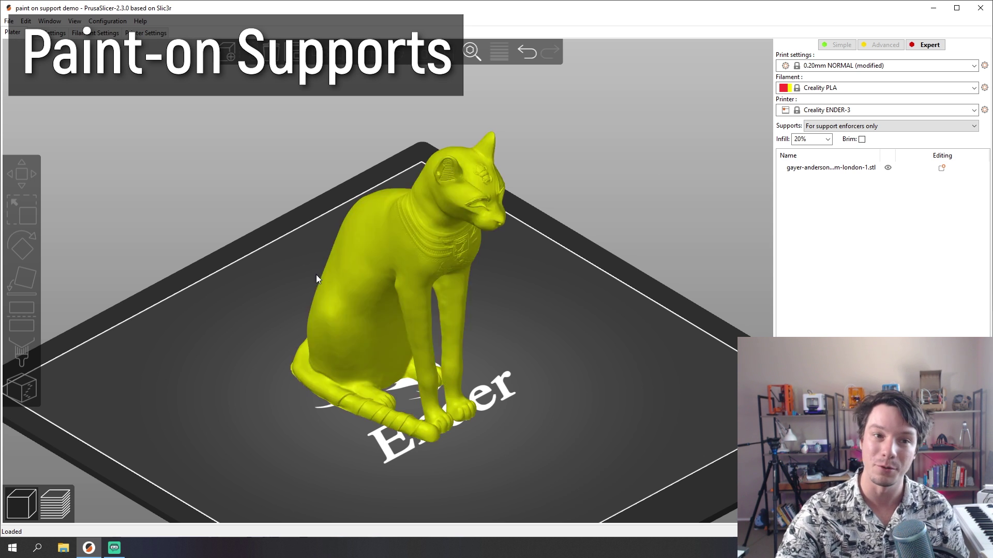
Examine the cat model's head, chest and body from several viewing angles
drag(262, 264, 269, 269)
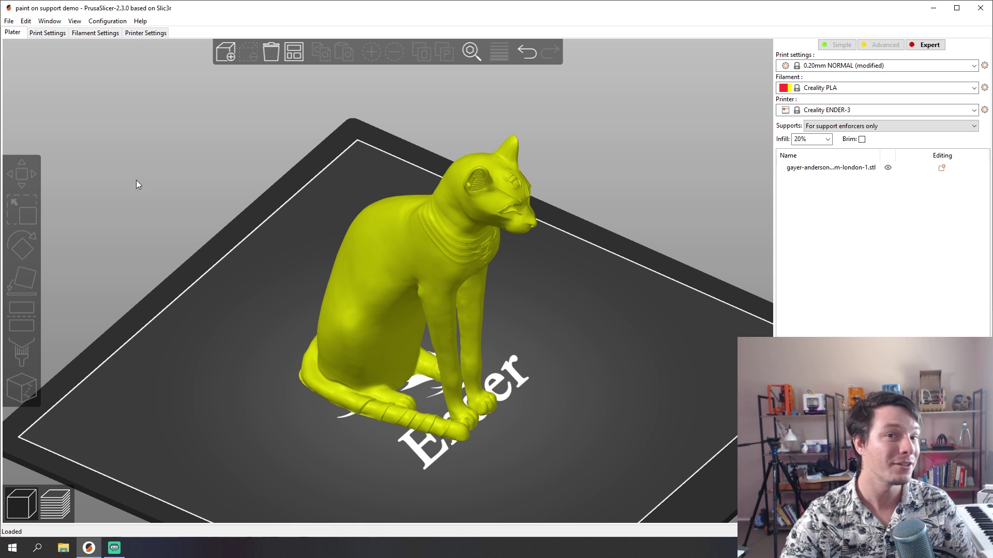
drag(142, 181, 166, 268)
scroll(270, 326, up, 5)
right_drag(279, 180, 250, 193)
drag(251, 193, 226, 186)
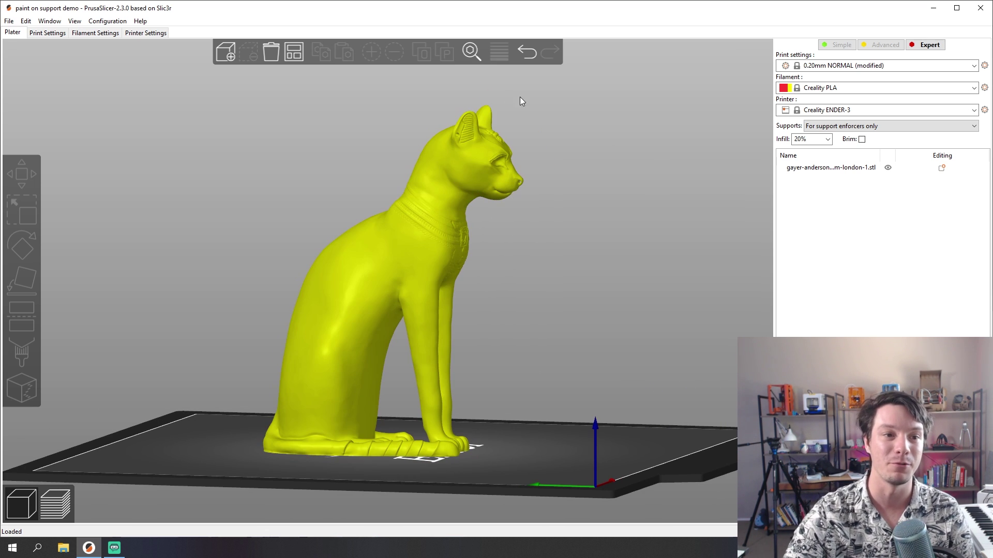
drag(503, 107, 361, 140)
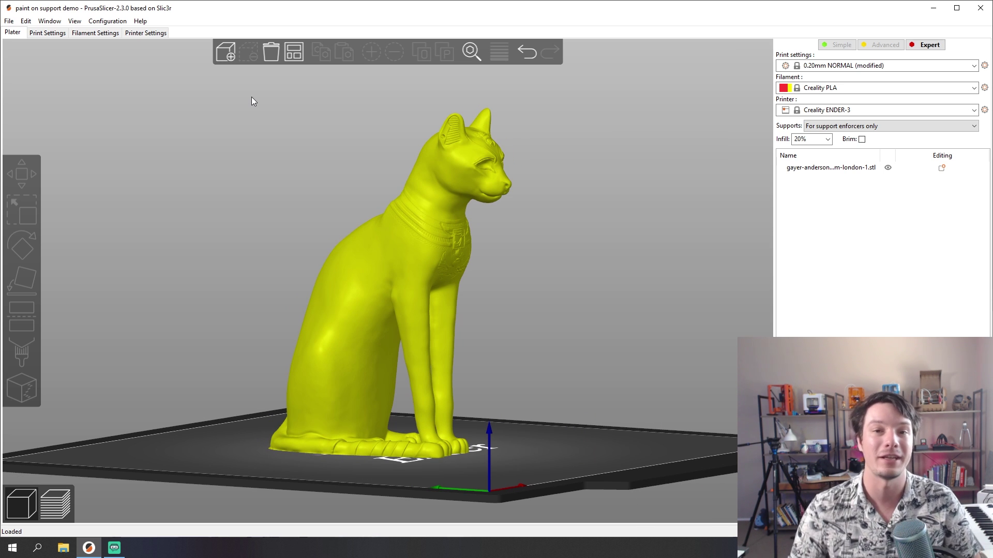
drag(270, 185, 250, 182)
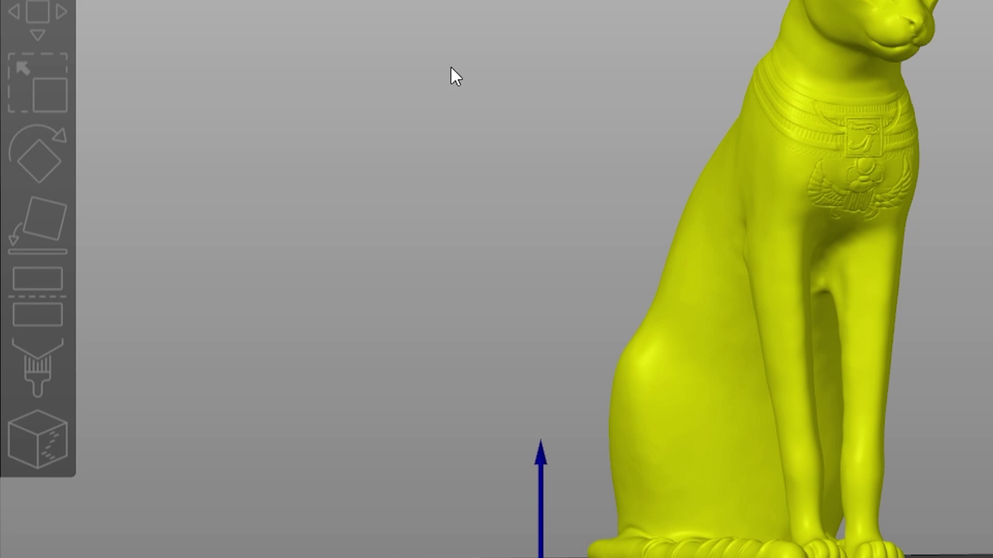
Select the cat and activate Paint-on supports with the brush size set to 3.64
click(830, 181)
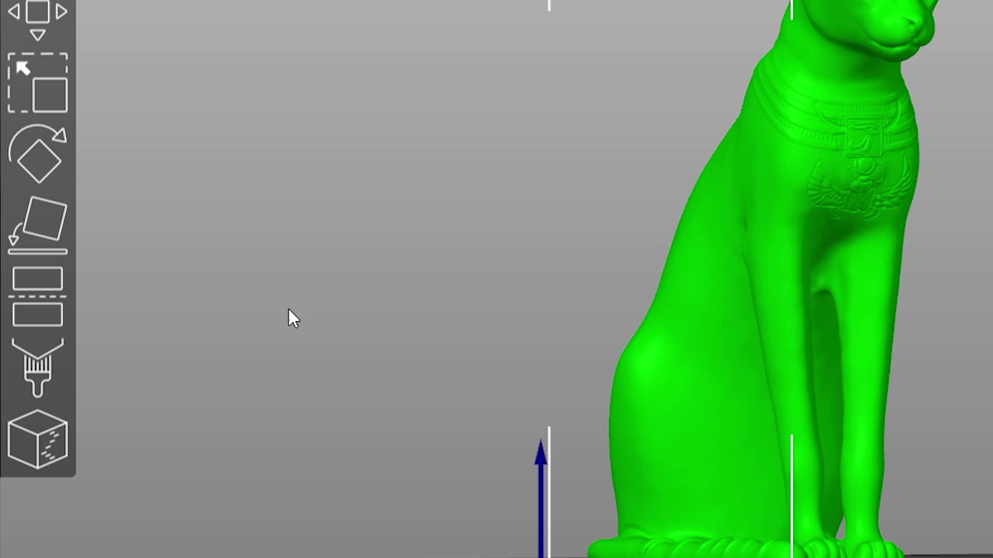
click(47, 363)
scroll(545, 89, up, 3)
drag(540, 148, 754, 113)
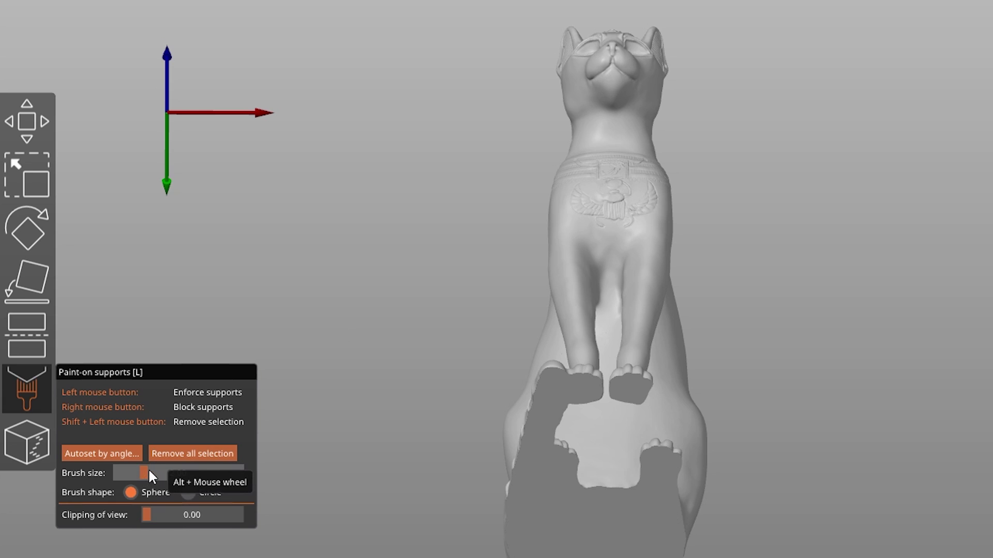
drag(147, 468, 169, 468)
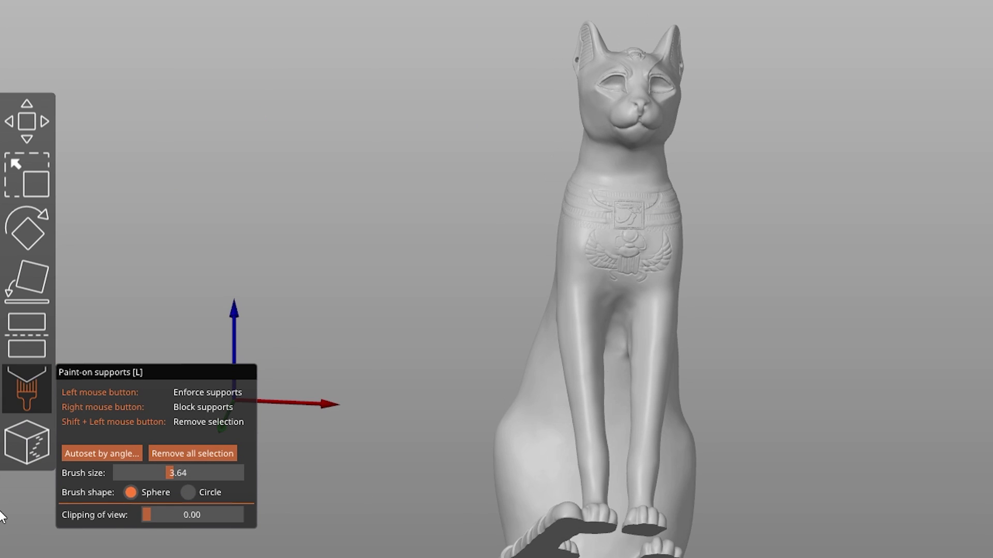
Paint support enforcers onto the underside of the cat's chin
drag(414, 126, 410, 90)
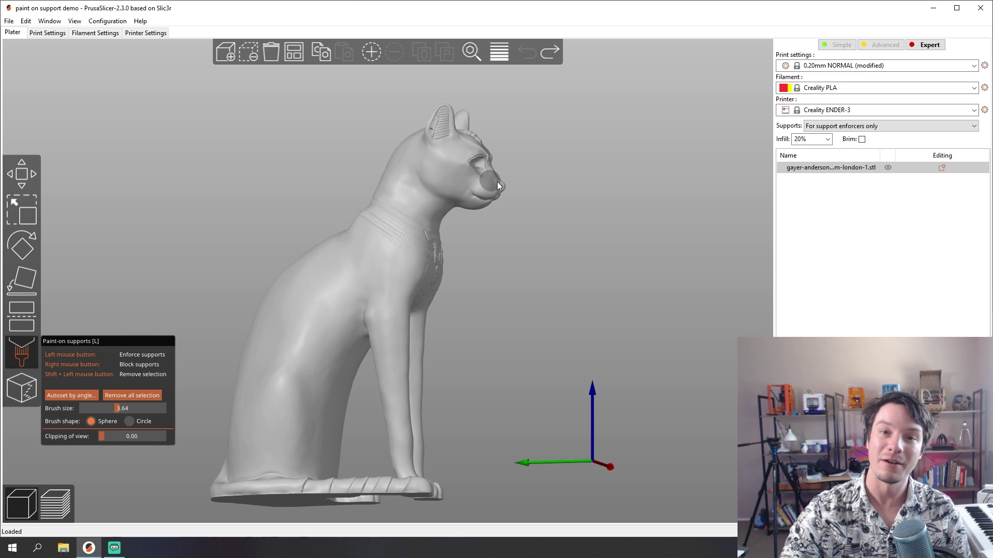
mouse_move(485, 186)
mouse_down()
mouse_move(255, 225)
mouse_move(217, 204)
mouse_move(220, 190)
mouse_move(221, 203)
mouse_up()
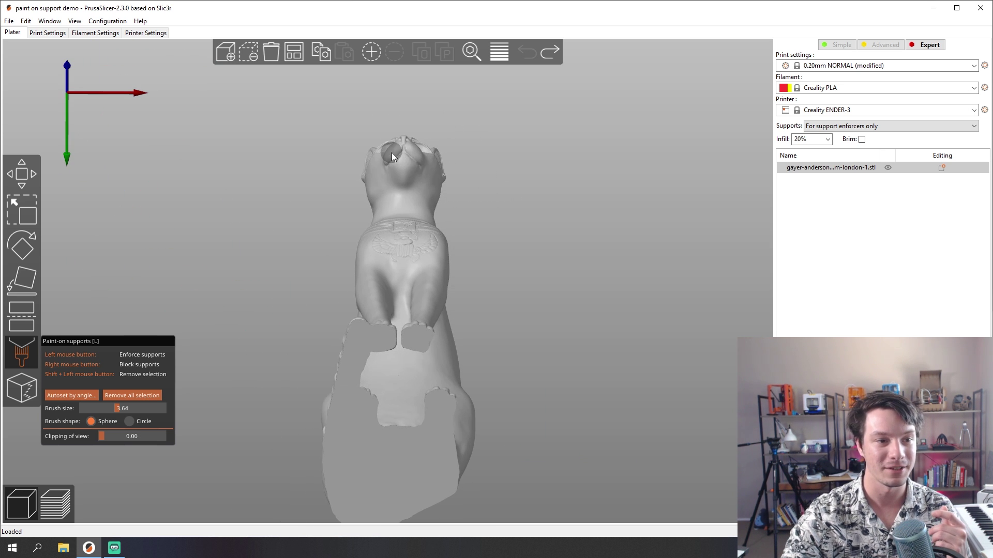
mouse_move(394, 169)
mouse_down()
mouse_move(411, 179)
mouse_move(406, 149)
mouse_move(391, 161)
mouse_move(408, 168)
mouse_move(389, 167)
mouse_up()
mouse_move(264, 179)
mouse_down()
mouse_move(290, 222)
mouse_move(315, 221)
mouse_up()
Open the support material print settings and check the generate and auto-generated support options
click(50, 32)
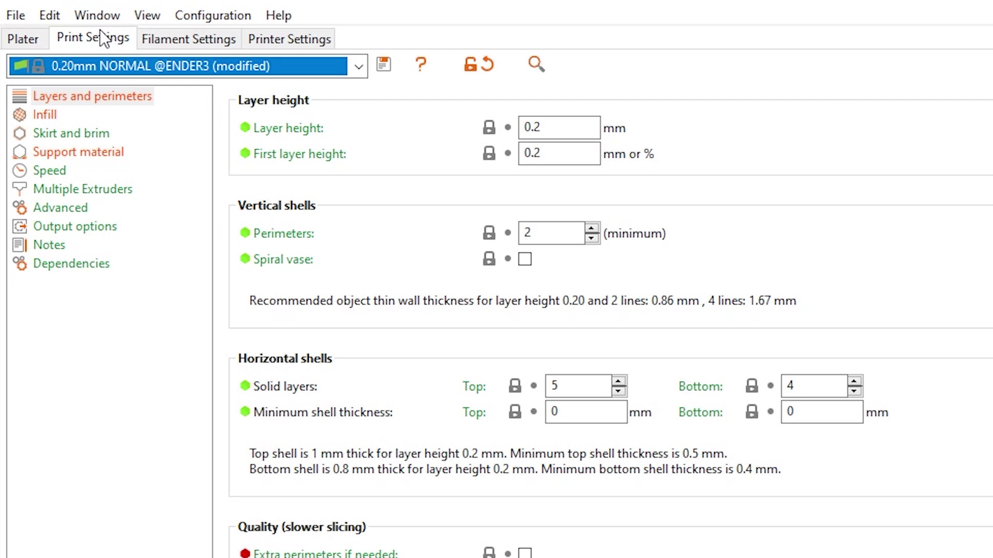
click(89, 150)
mouse_move(298, 131)
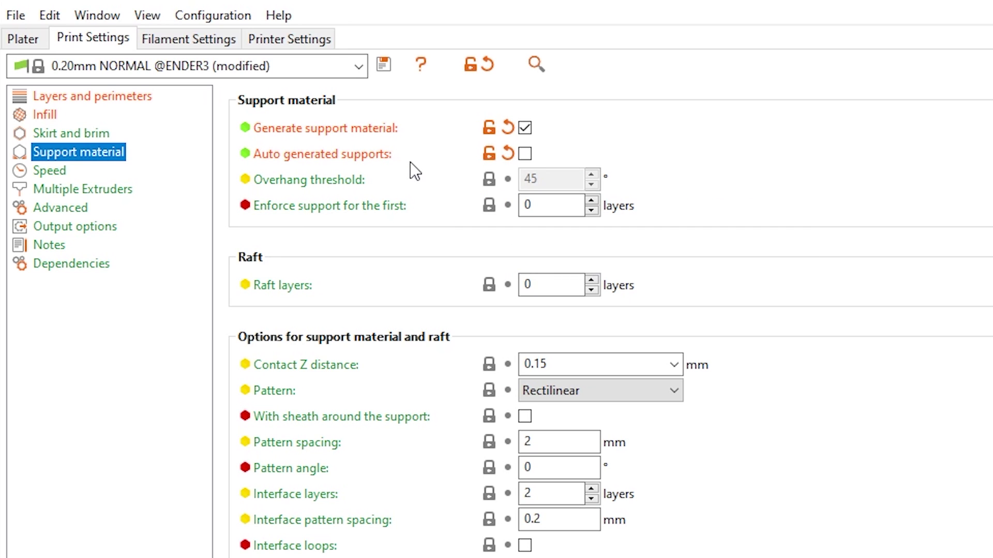
mouse_move(364, 186)
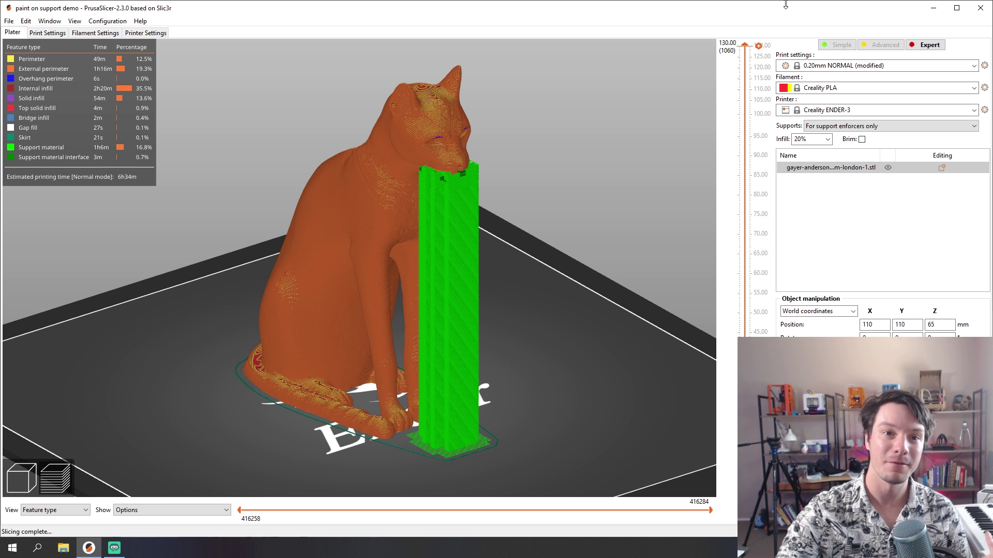
Inspect the sliced preview of the supports beneath the cat's chin from several angles
drag(745, 46, 794, 1)
drag(672, 171, 588, 230)
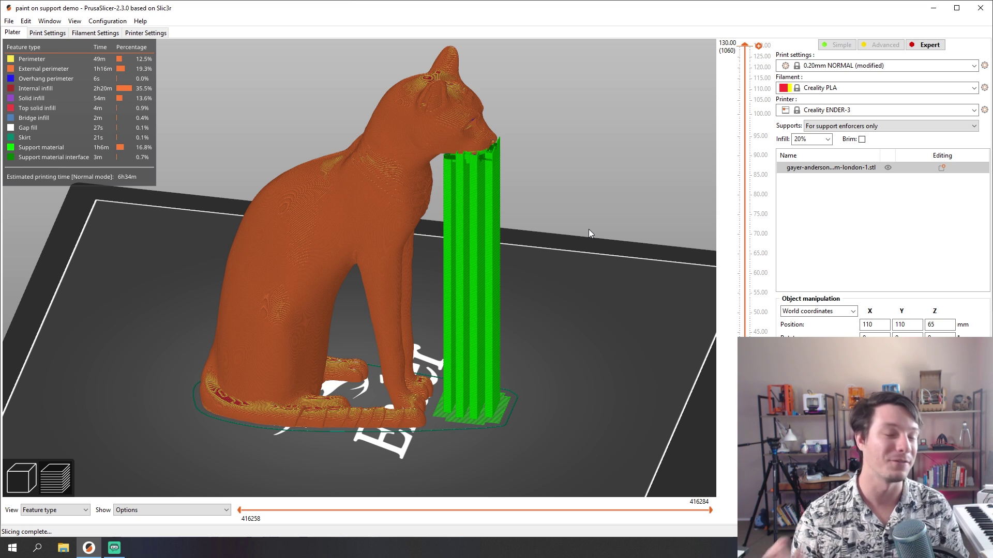
middle_drag(267, 133, 312, 153)
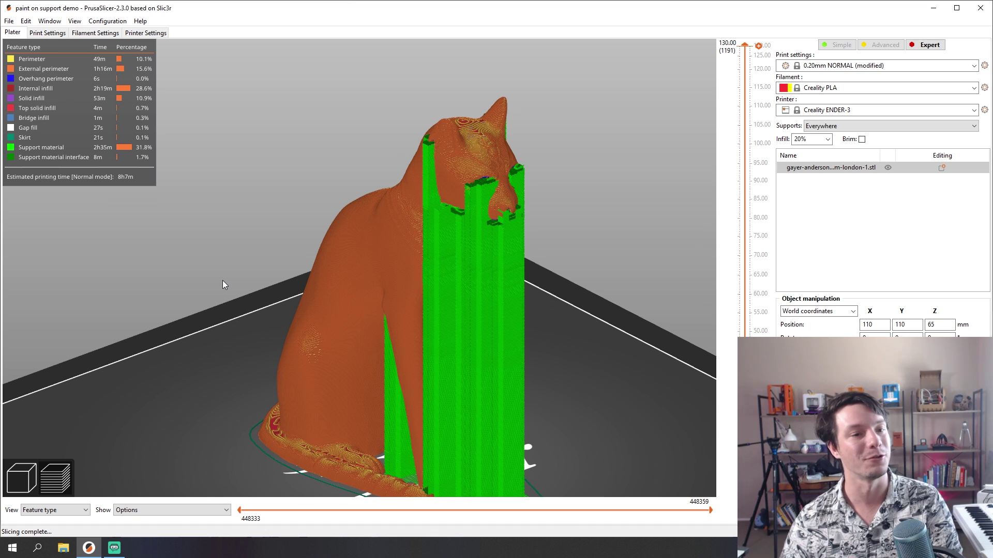
Compare the unsliced model with the sliced preview of the supports around the cat's ear
click(9, 481)
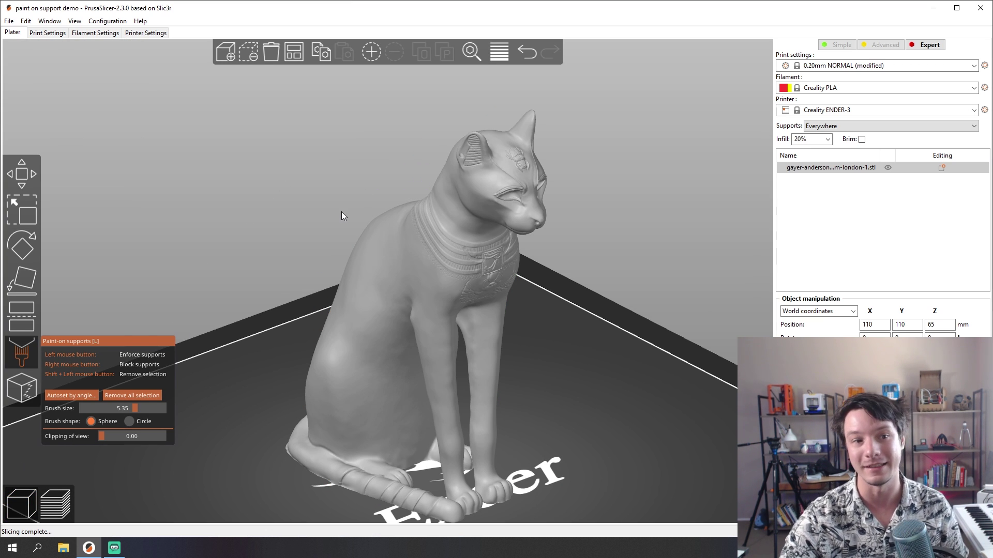
click(50, 504)
scroll(414, 104, up, 3)
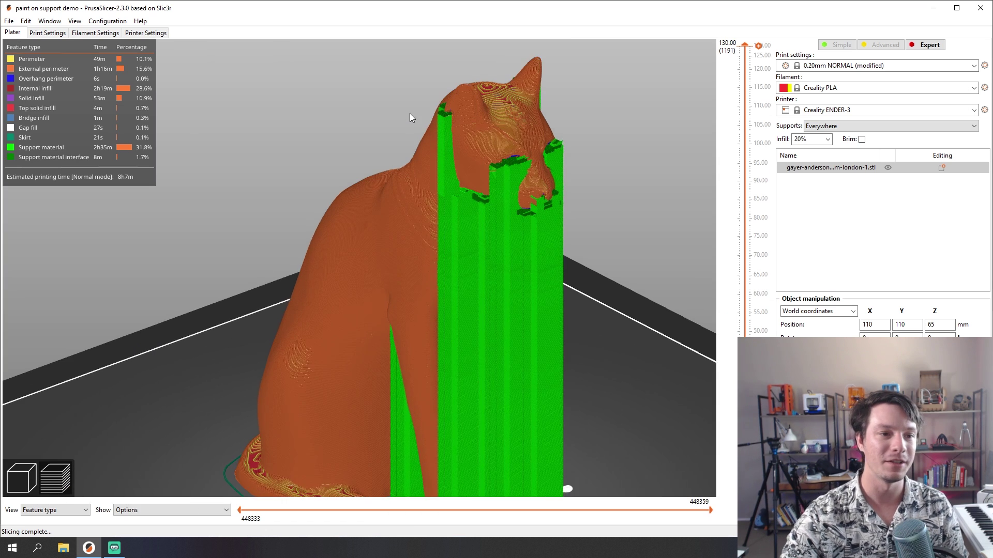
right_drag(362, 78, 311, 111)
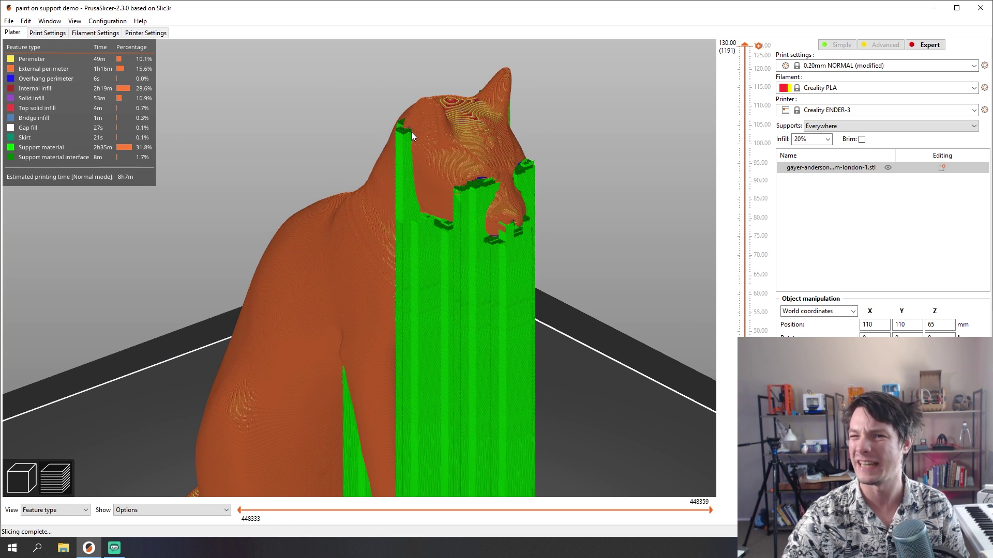
Return to the 3D editor and paint a support blocker over the base of the cat's ear
click(21, 481)
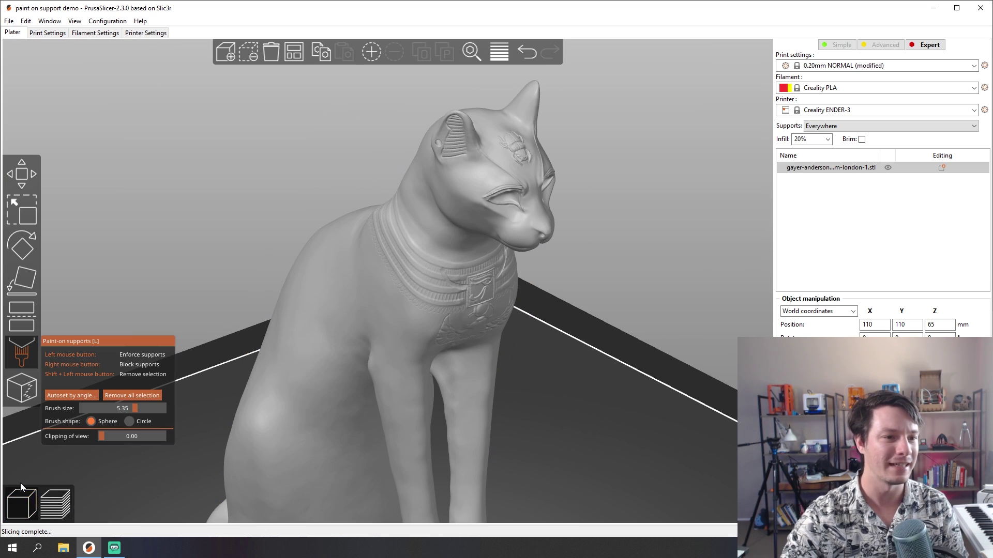
click(441, 148)
mouse_move(323, 163)
mouse_down()
mouse_move(281, 145)
mouse_move(319, 151)
mouse_move(221, 144)
mouse_move(284, 161)
mouse_up()
drag(236, 197, 333, 169)
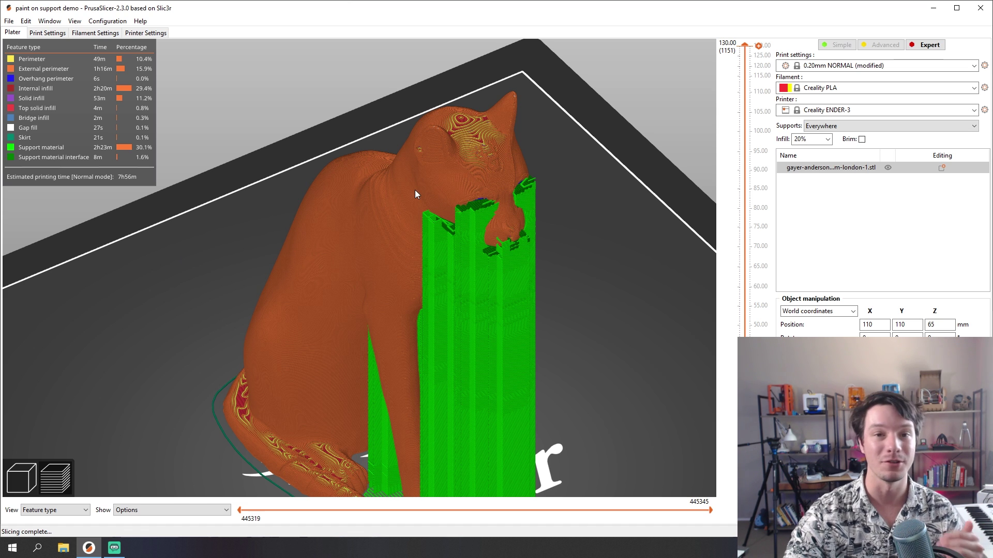
Check the re-sliced supports around the cat's head, then return to the model in the 3D editor
drag(519, 123, 346, 195)
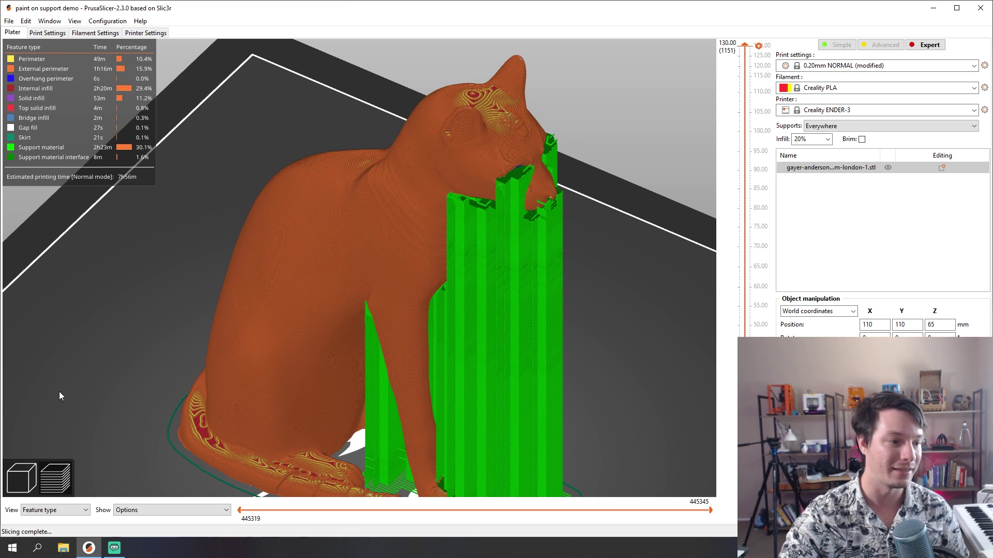
click(20, 480)
key(l)
drag(386, 170, 265, 243)
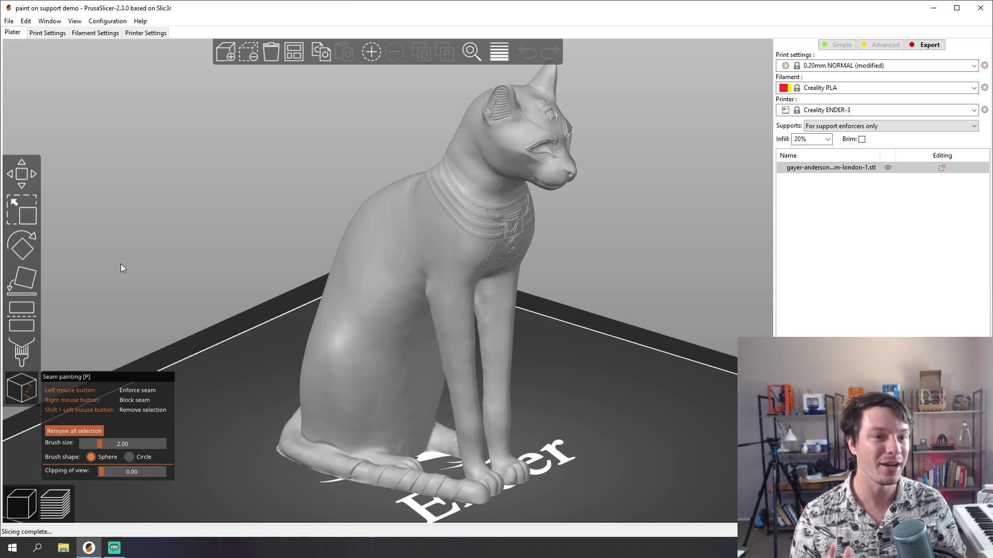
Examine the carved collar and chest, sides and legs of the cat to judge where seams should go
drag(33, 295, 162, 284)
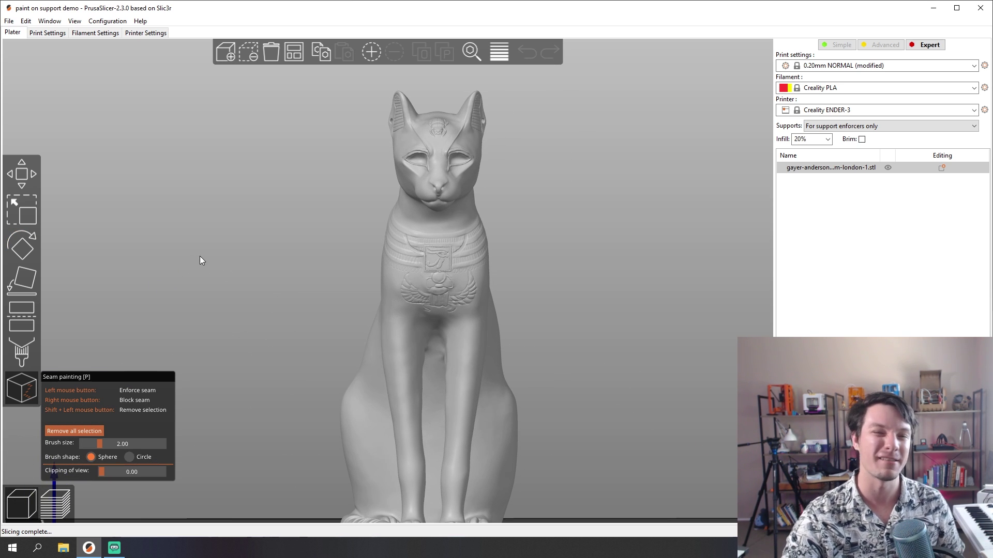
scroll(204, 259, up, 5)
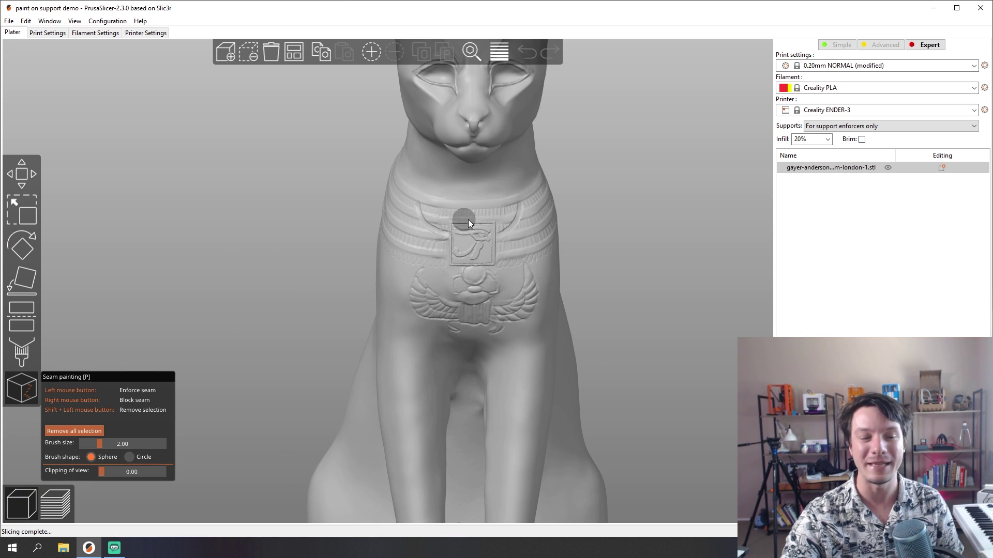
mouse_move(222, 290)
mouse_down()
mouse_move(210, 282)
mouse_move(217, 276)
mouse_up()
drag(243, 202, 248, 220)
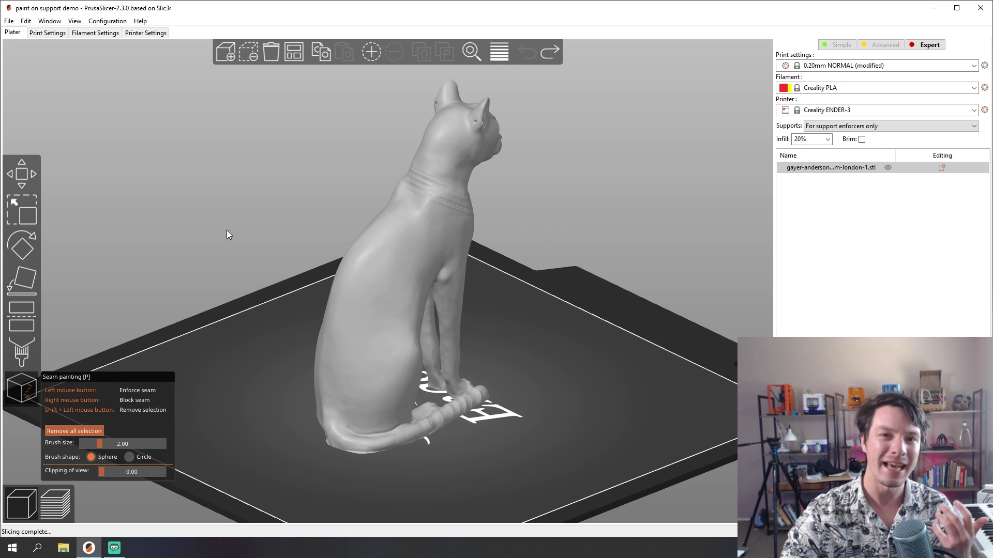
right_drag(227, 231, 286, 206)
drag(286, 206, 267, 233)
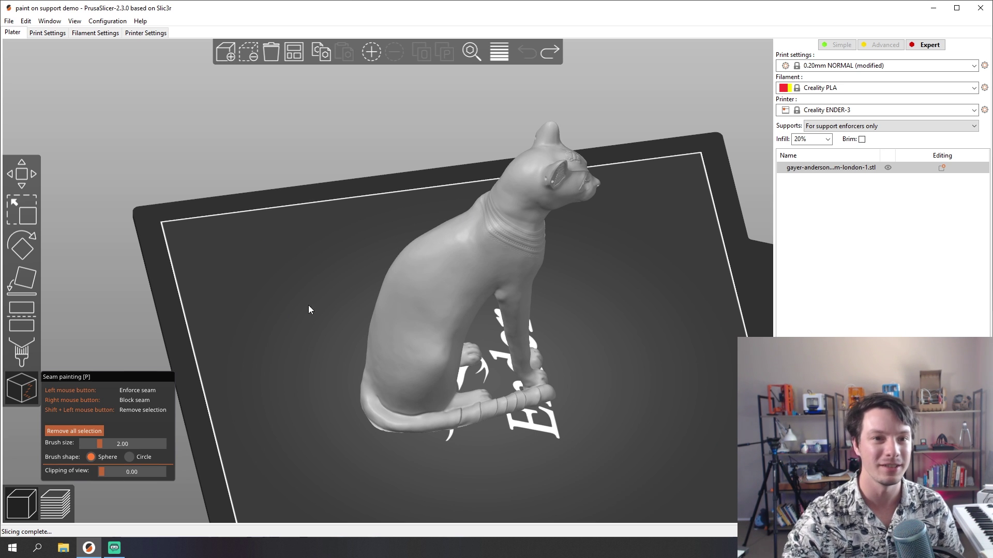
drag(311, 278, 281, 243)
right_drag(281, 240, 396, 168)
scroll(396, 167, up, 3)
drag(356, 299, 337, 279)
right_drag(338, 258, 294, 292)
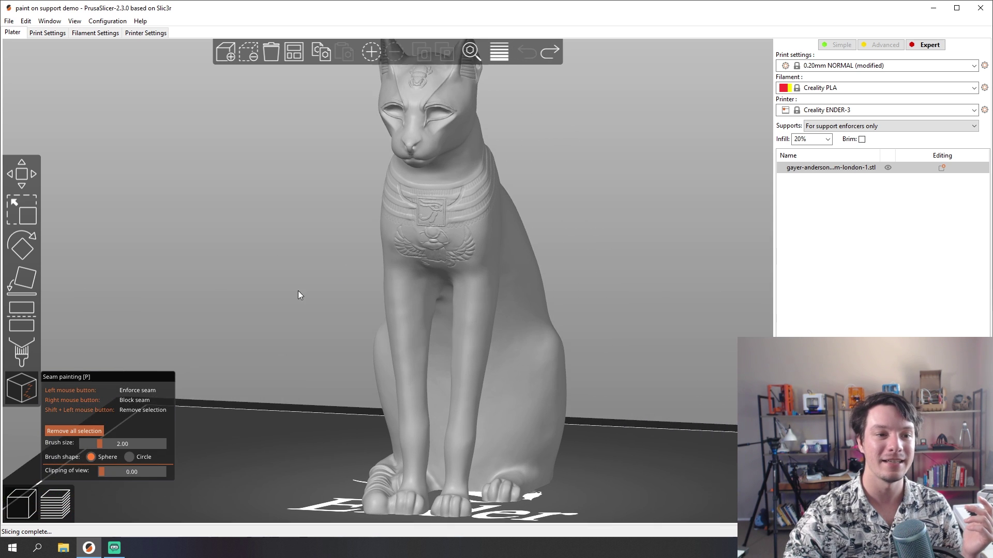
drag(294, 293, 285, 286)
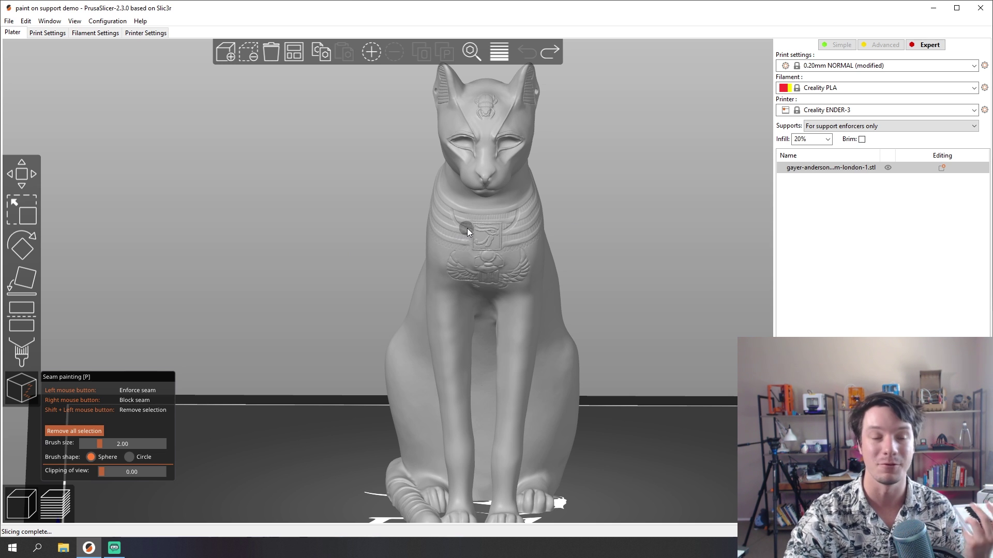
Set the seam brush size to 5.50 and paint a seam blocker over the cat's carved chest and collar
drag(102, 441, 128, 441)
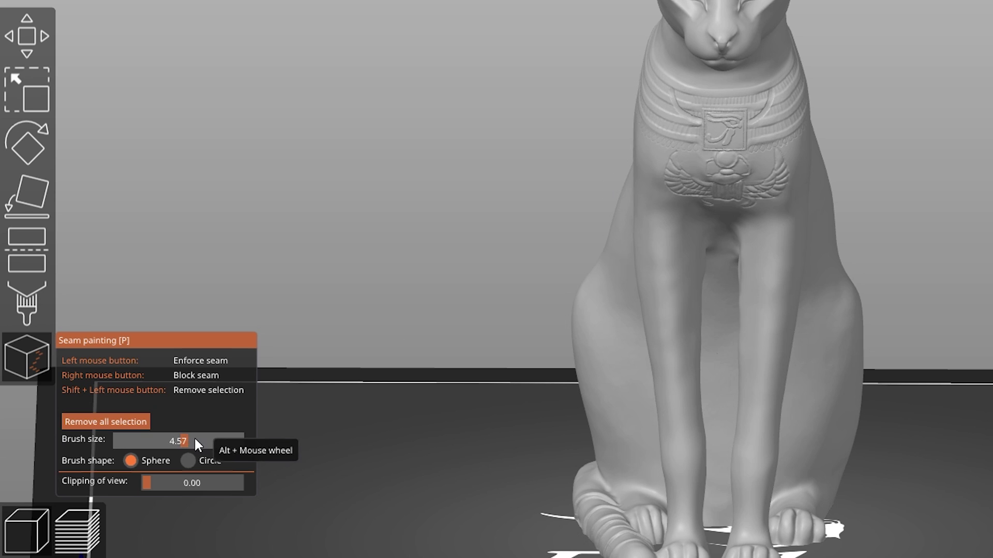
drag(194, 438, 199, 440)
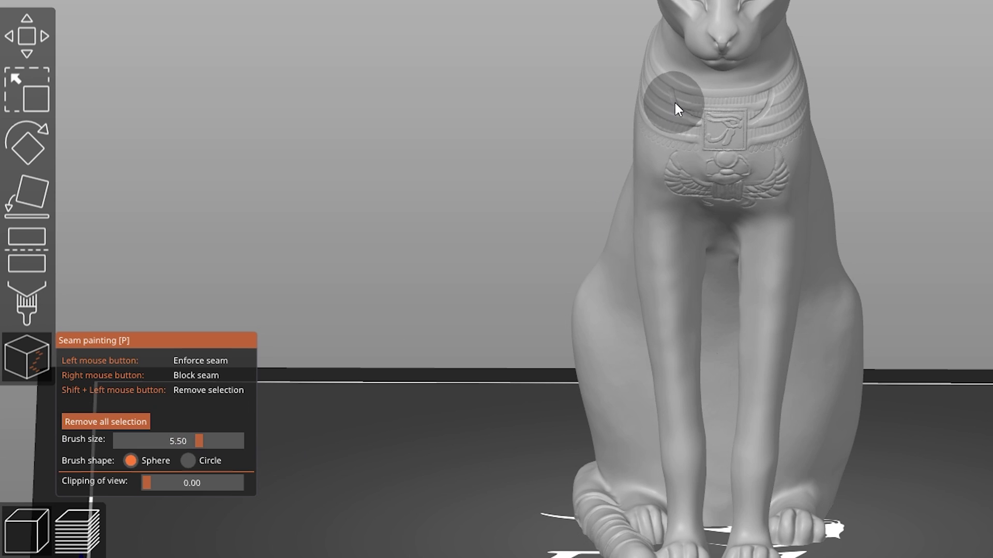
mouse_move(675, 103)
mouse_down()
mouse_move(658, 150)
mouse_move(701, 201)
mouse_move(754, 205)
mouse_move(772, 176)
mouse_up()
mouse_move(765, 114)
mouse_down()
mouse_move(725, 88)
mouse_move(704, 148)
mouse_move(728, 167)
mouse_up()
mouse_move(457, 176)
mouse_down()
mouse_move(490, 180)
mouse_move(463, 174)
mouse_up()
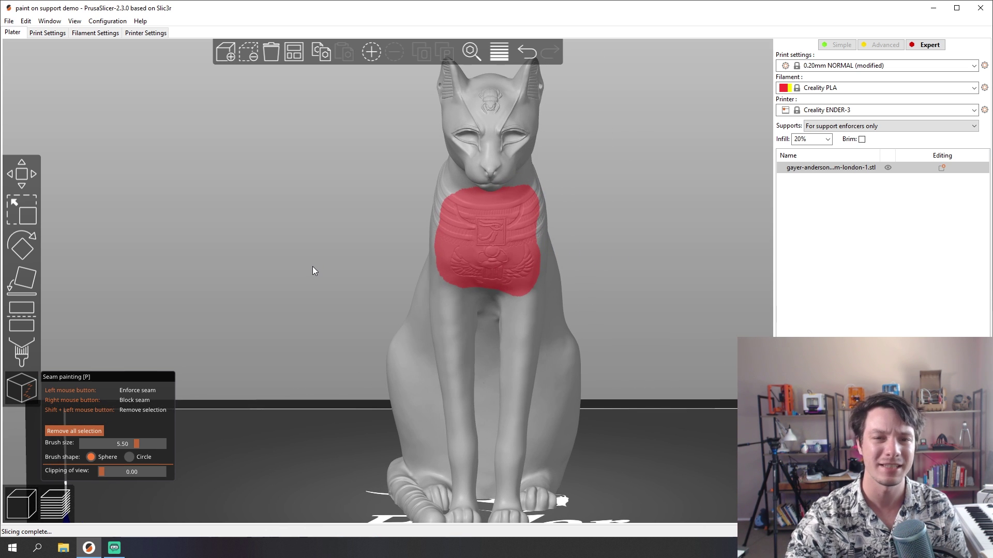
drag(312, 266, 357, 274)
scroll(382, 266, up, 5)
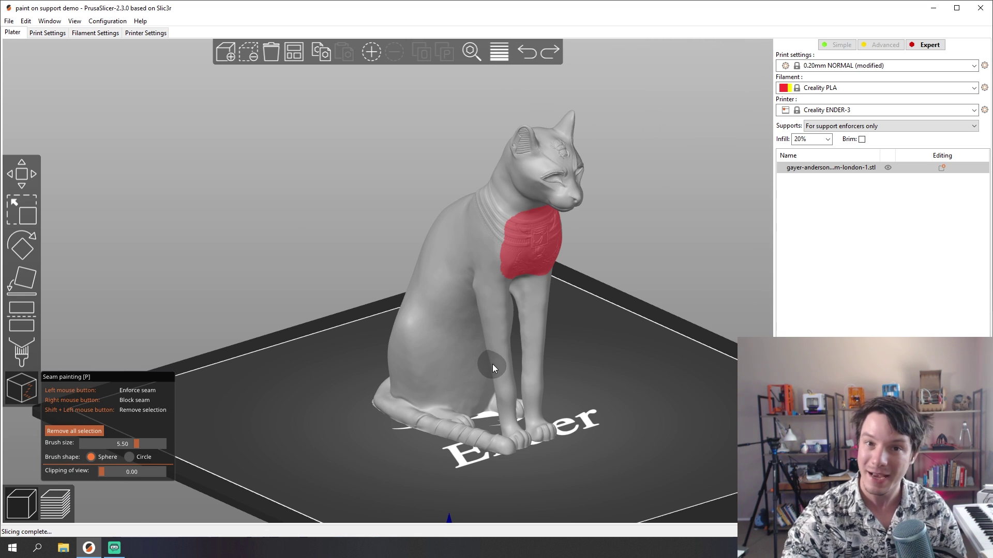
Set the seam brush size to 2.95 and paint a seam enforcer down the back of the tail-side front leg
drag(185, 315, 249, 322)
scroll(250, 315, up, 3)
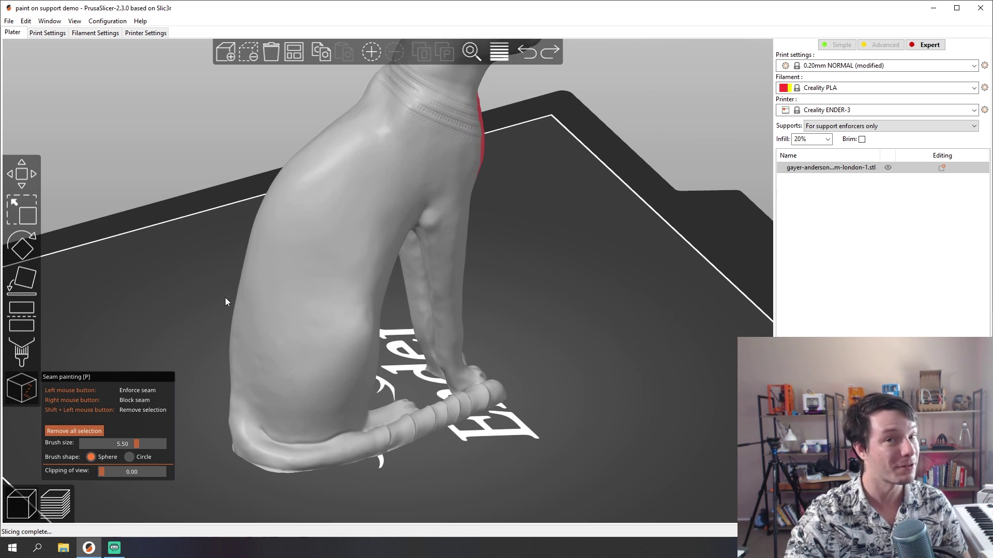
drag(130, 444, 109, 445)
mouse_move(558, 320)
mouse_down()
mouse_move(572, 296)
mouse_move(557, 311)
mouse_move(422, 299)
mouse_up()
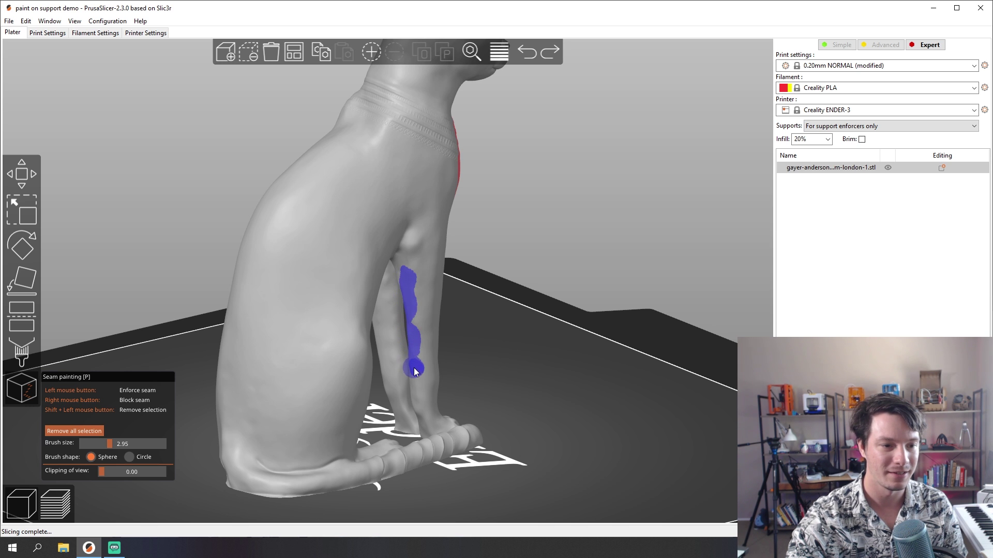
drag(414, 368, 414, 375)
Paint a matching seam enforcer down the back of the other front leg
mouse_move(520, 342)
mouse_down()
mouse_move(587, 331)
mouse_move(541, 349)
mouse_move(392, 361)
mouse_move(619, 298)
mouse_up()
scroll(277, 313, up, 5)
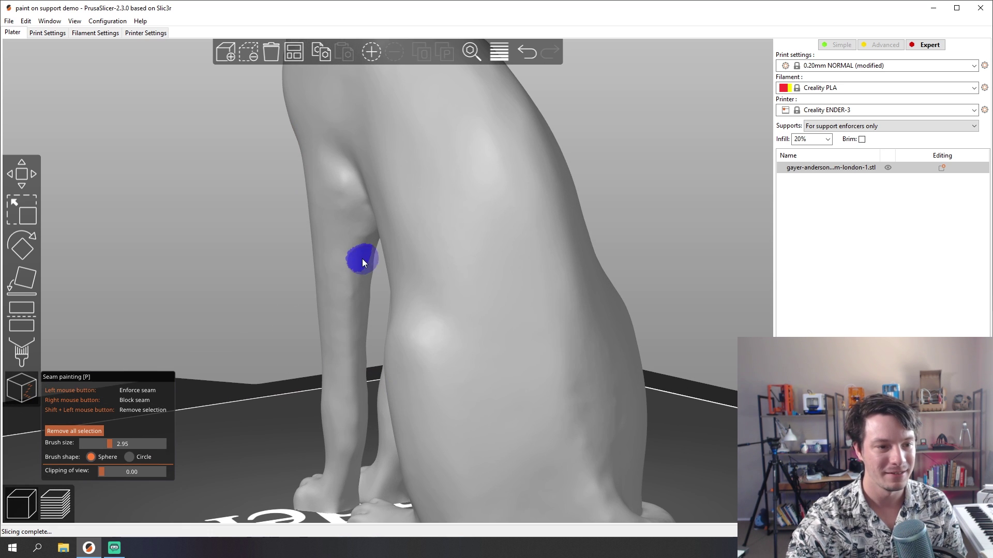
drag(361, 344, 359, 420)
scroll(227, 381, down, 5)
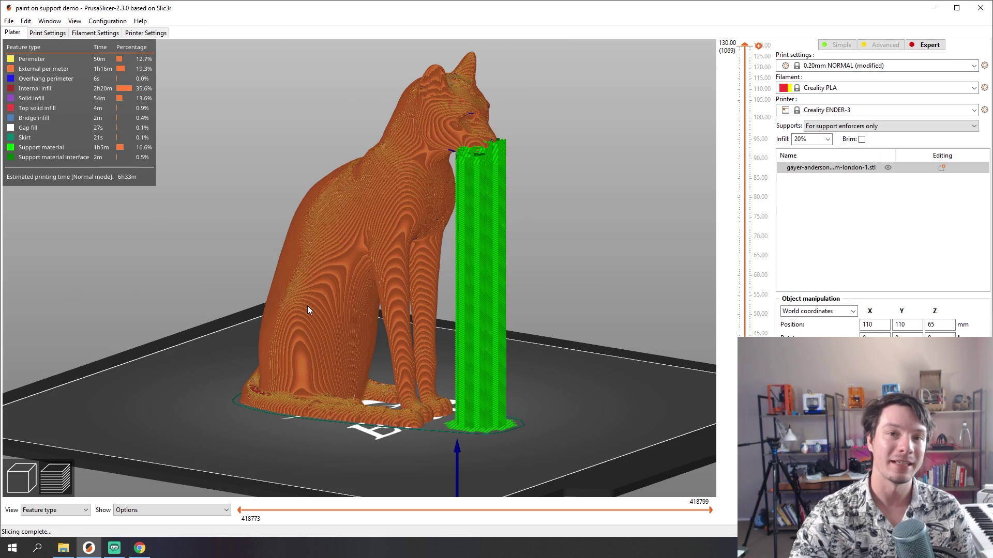
Show the retractions in the sliced preview of the cat
drag(265, 281, 284, 260)
click(156, 511)
click(118, 442)
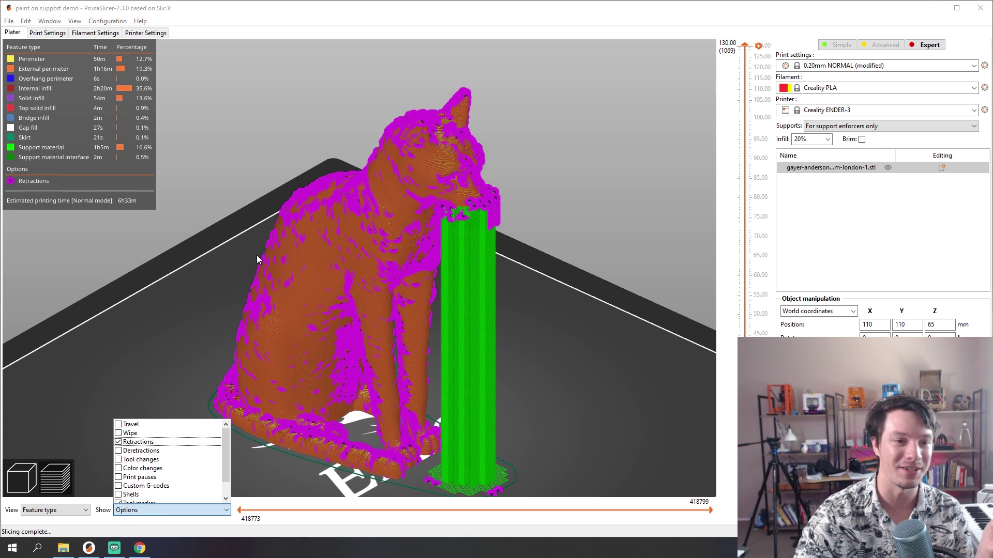
Hide the retractions in the sliced preview of the cat
drag(253, 256, 196, 279)
click(155, 511)
click(118, 442)
Examine the seam lines on the backs of the cat's front legs and the carved chest in the sliced preview
drag(149, 374, 213, 374)
scroll(442, 283, up, 9)
scroll(410, 308, up, 3)
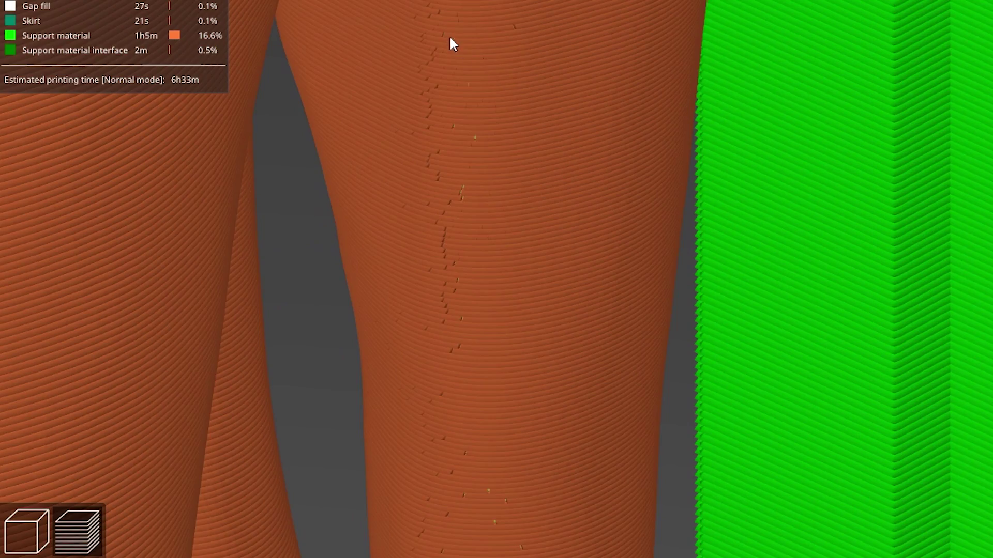
right_drag(303, 147, 422, 242)
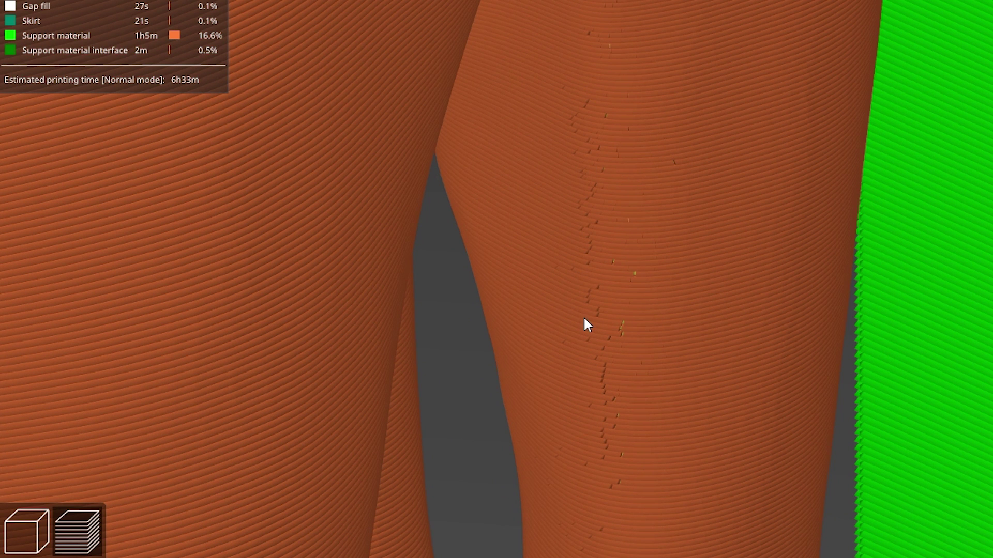
drag(584, 318, 647, 158)
right_drag(516, 182, 624, 287)
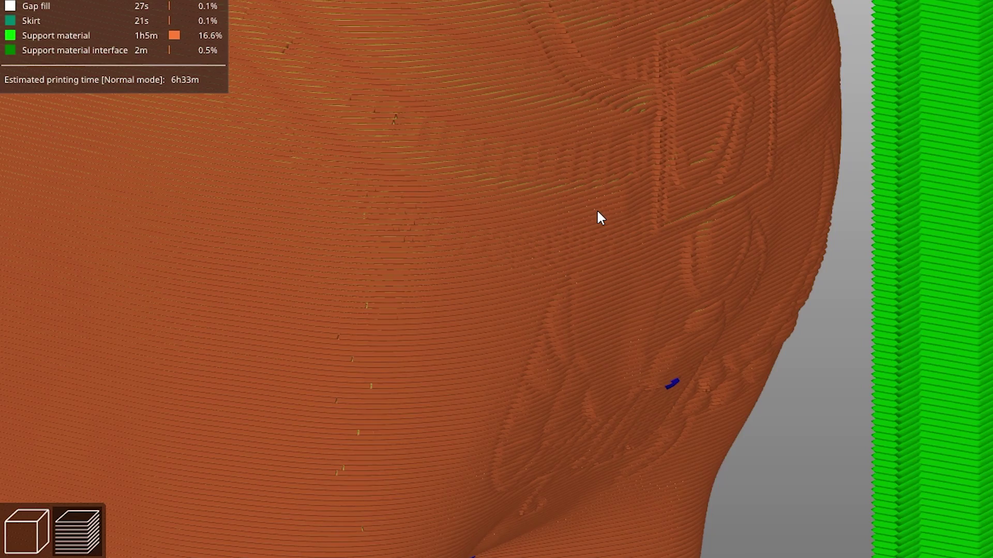
drag(598, 213, 581, 12)
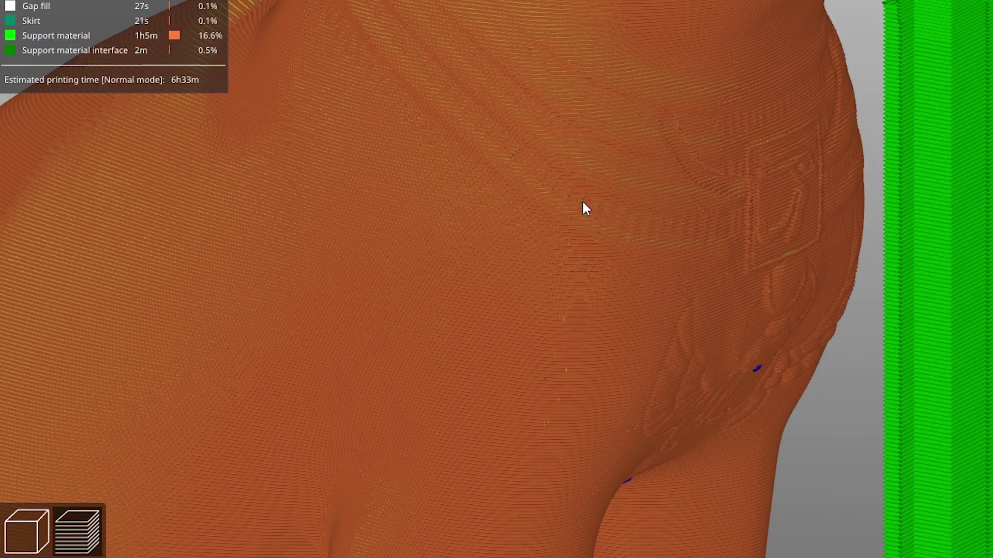
scroll(549, 194, down, 3)
right_drag(546, 194, 648, 262)
drag(647, 262, 601, 278)
scroll(600, 277, down, 4)
right_drag(599, 278, 605, 172)
scroll(603, 173, down, 5)
drag(553, 248, 514, 197)
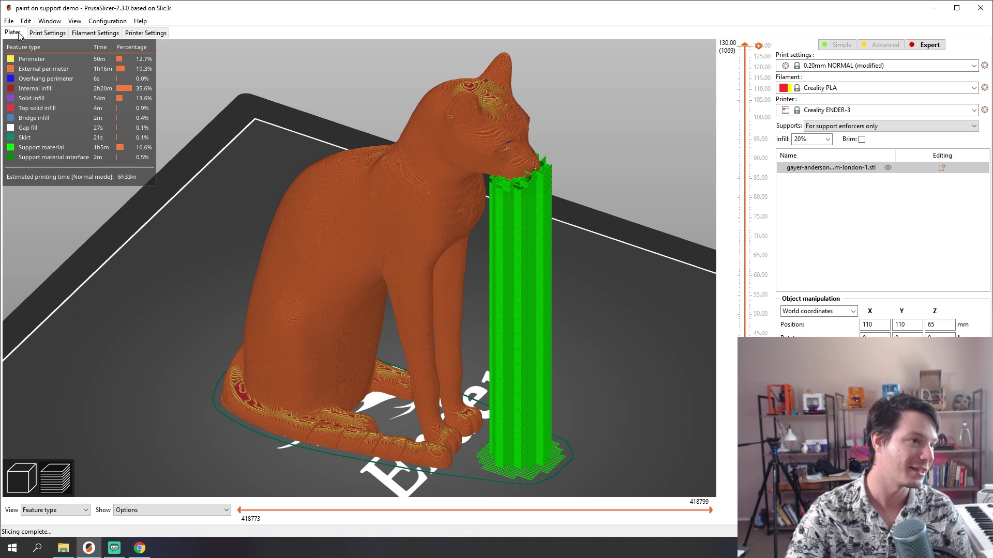
Check the seam position choices in the print settings for layers and perimeters
click(47, 33)
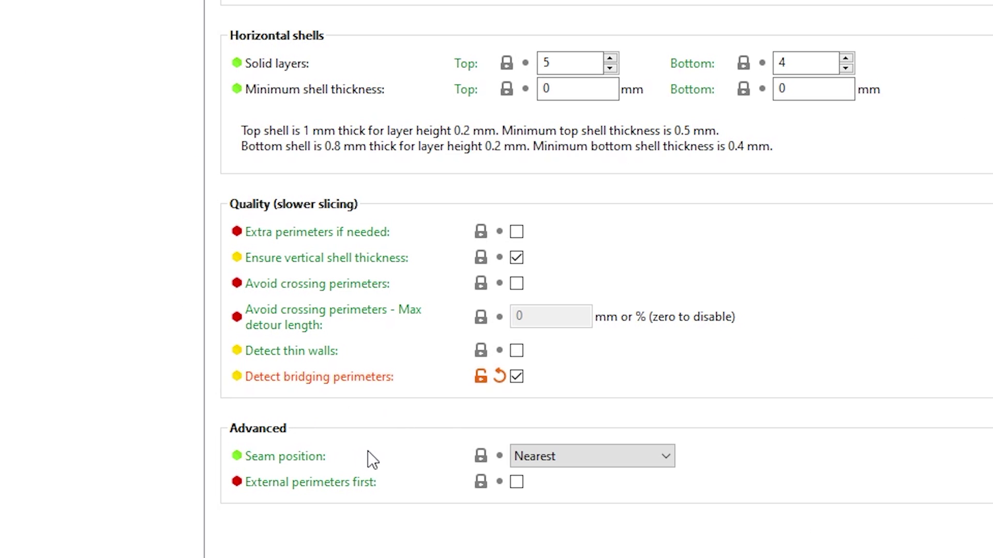
click(554, 457)
click(616, 462)
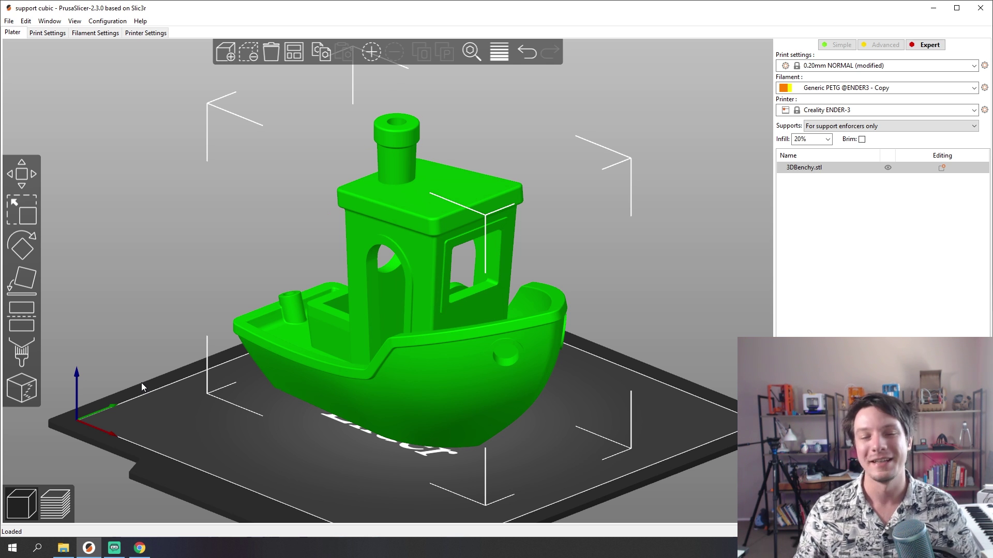
Set the fill pattern of the 3DBenchy print to Cubic and slice the model
drag(141, 382, 126, 247)
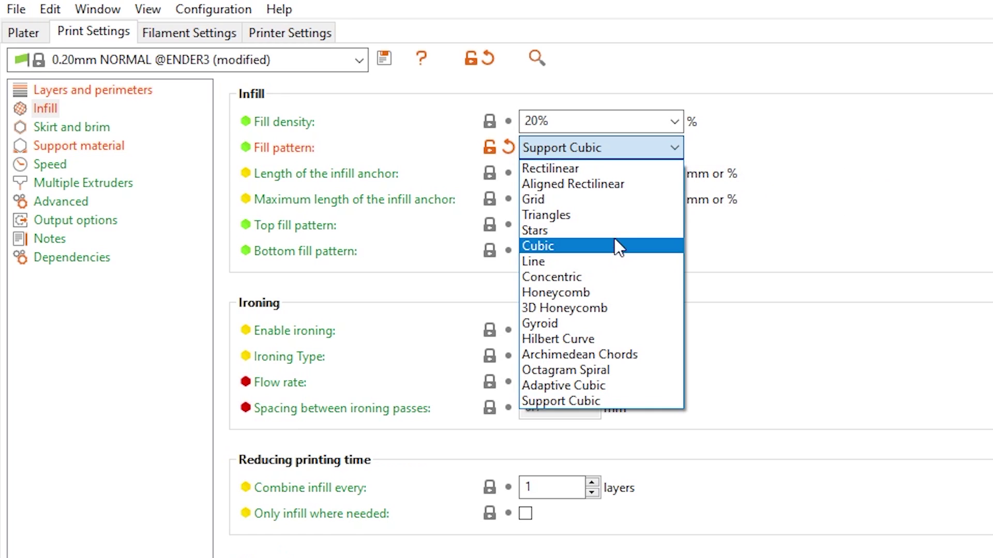
click(615, 246)
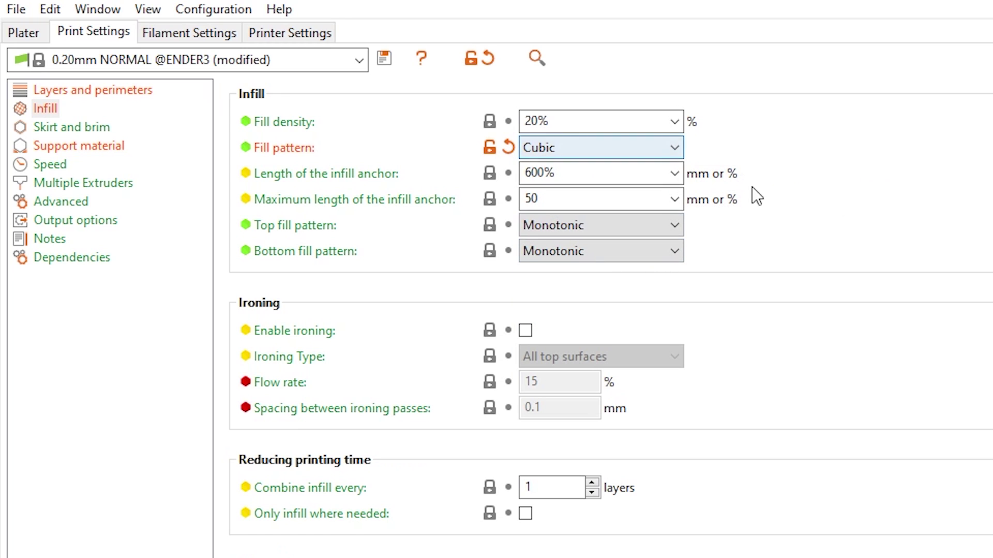
click(618, 149)
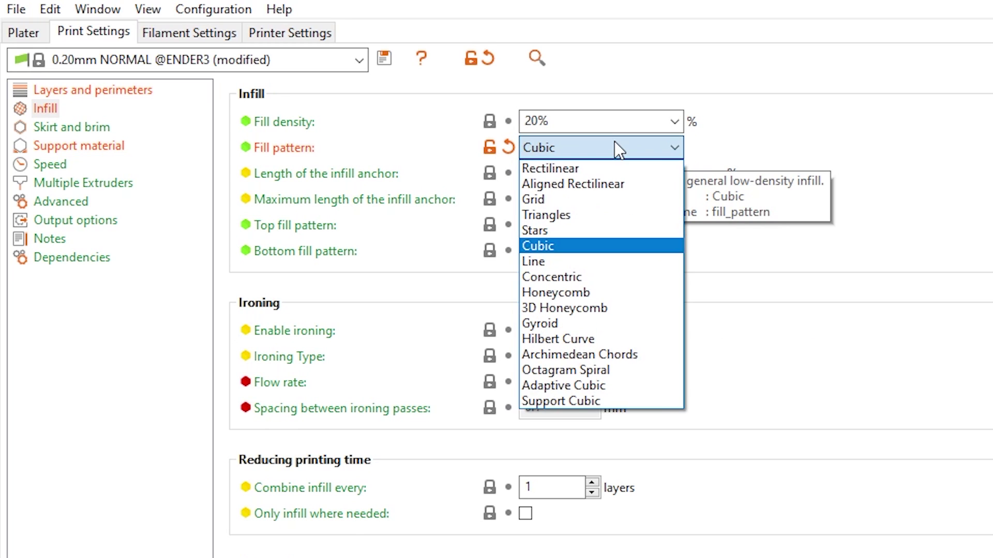
click(618, 149)
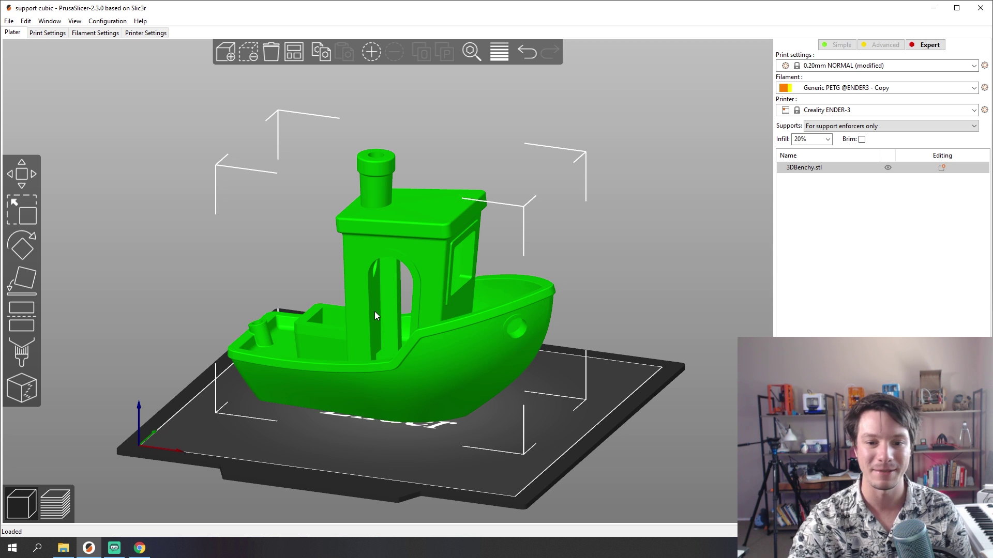
drag(571, 375, 563, 382)
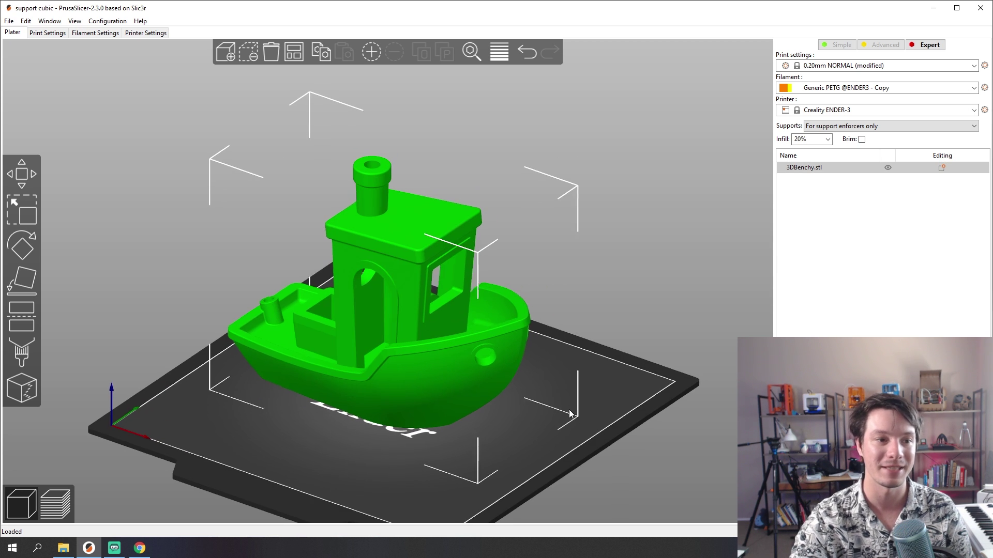
click(882, 516)
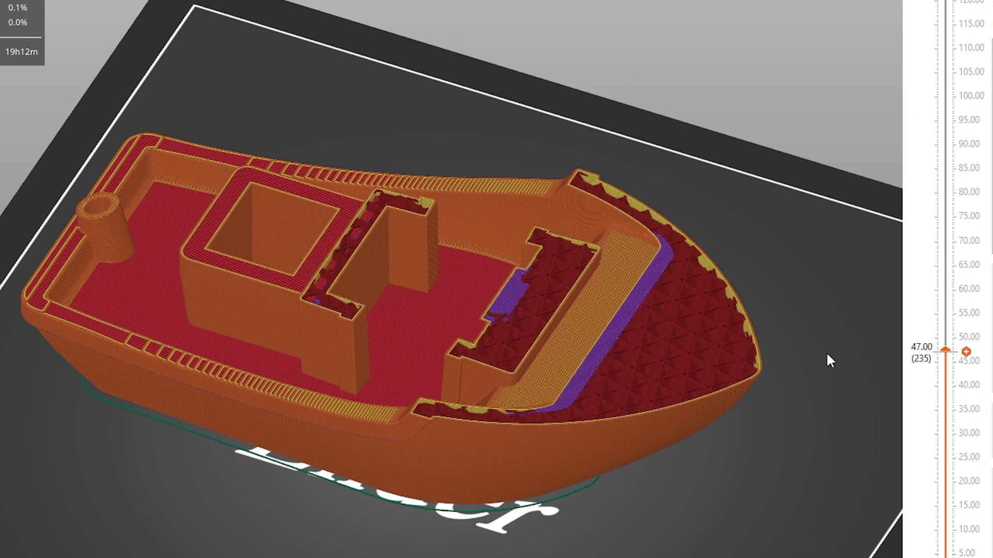
drag(827, 354, 794, 0)
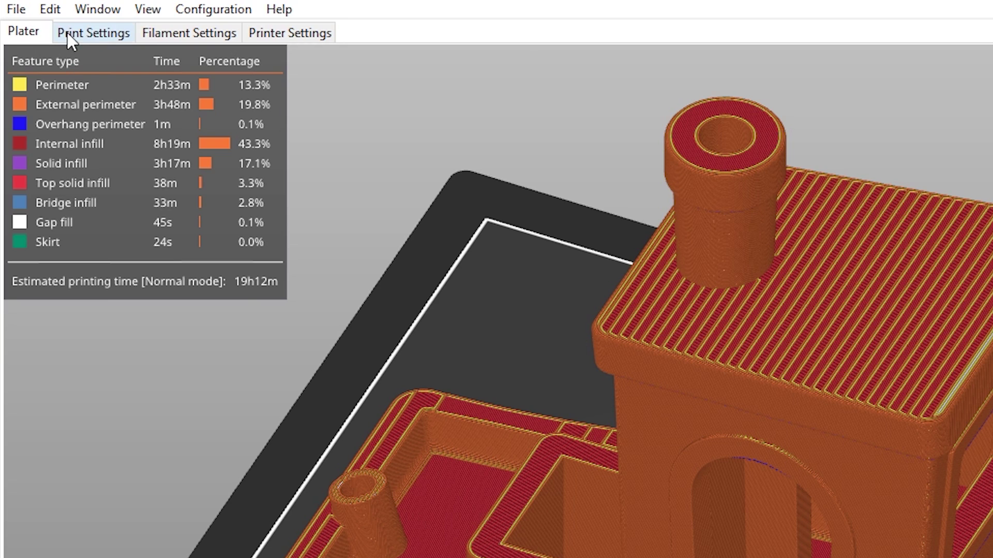
Change the fill pattern to Adaptive Cubic and slice the Benchy again
click(67, 34)
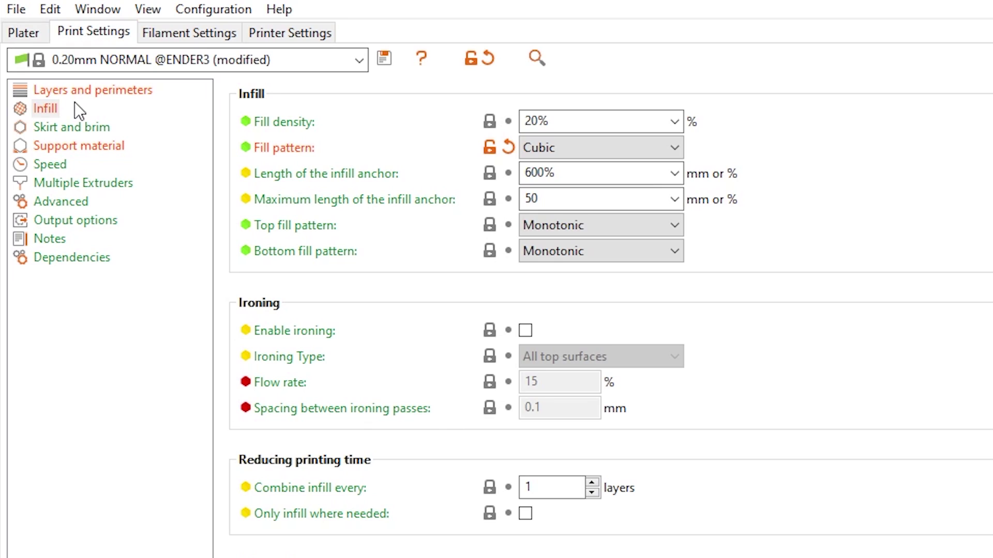
click(604, 150)
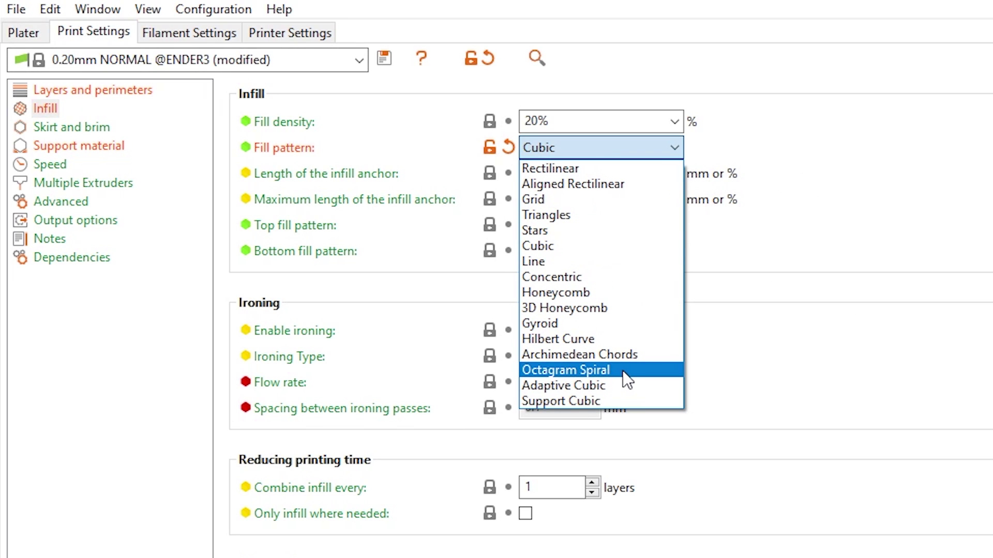
click(600, 387)
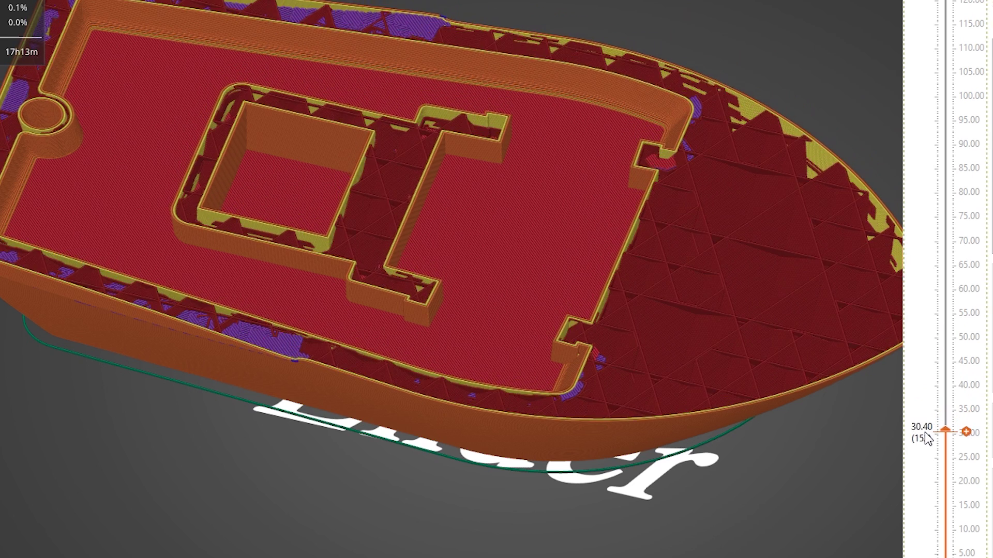
Set the fill pattern to Support Cubic and limit the re-sliced Benchy preview to the lower hull layers
drag(926, 372, 952, 340)
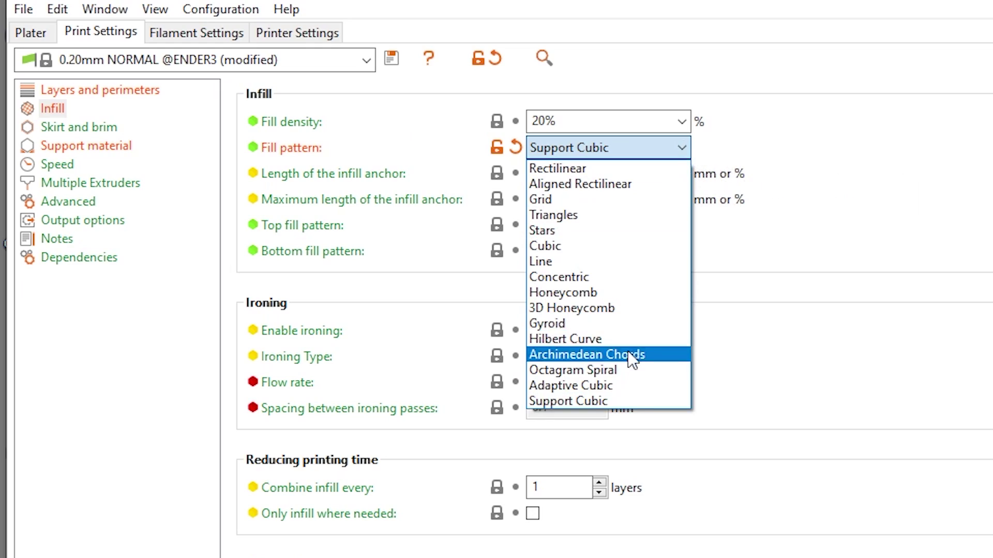
click(628, 401)
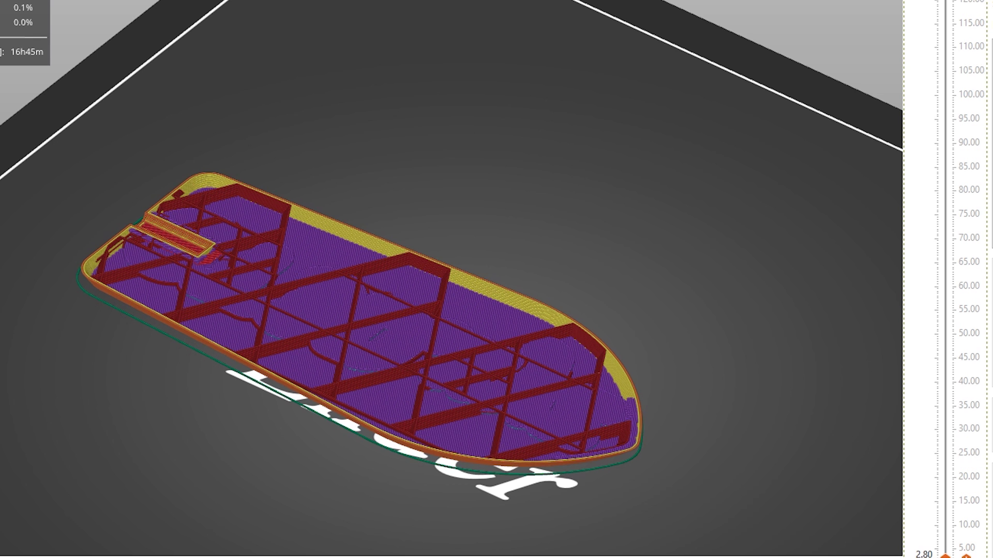
drag(945, 557, 954, 402)
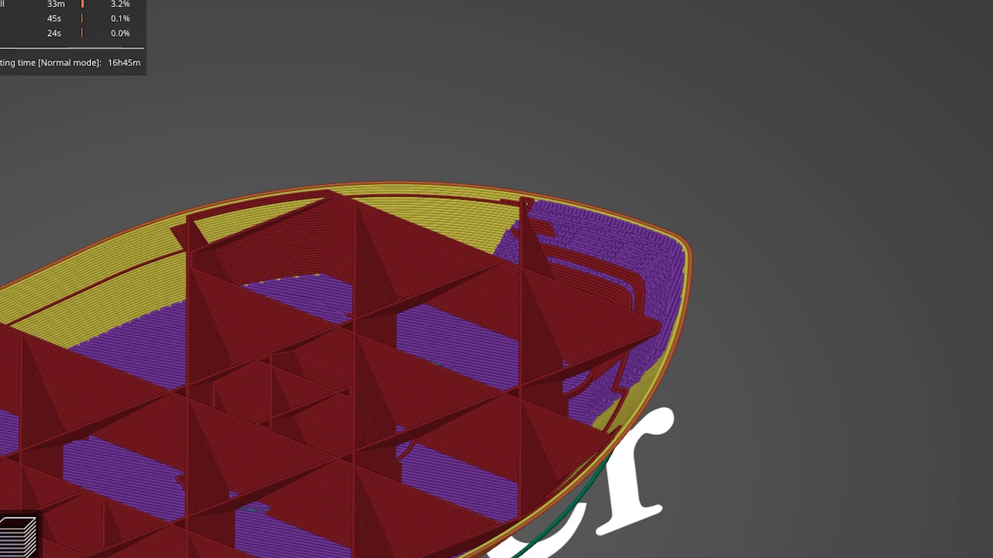
Go up through the Benchy's layers to examine the Support Cubic infill inside the hull and beneath the deck
scroll(609, 285, up, 2)
middle_drag(660, 261, 632, 227)
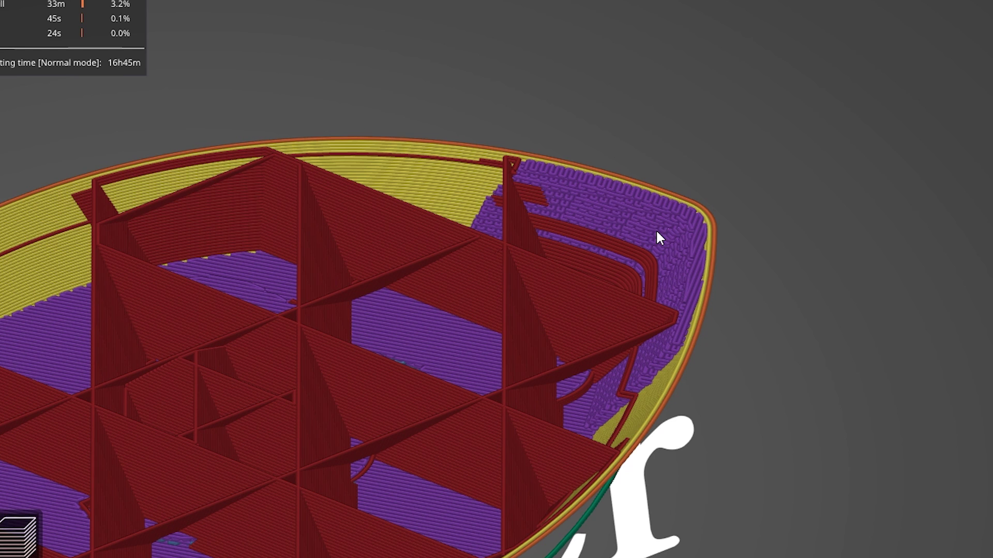
drag(655, 231, 532, 116)
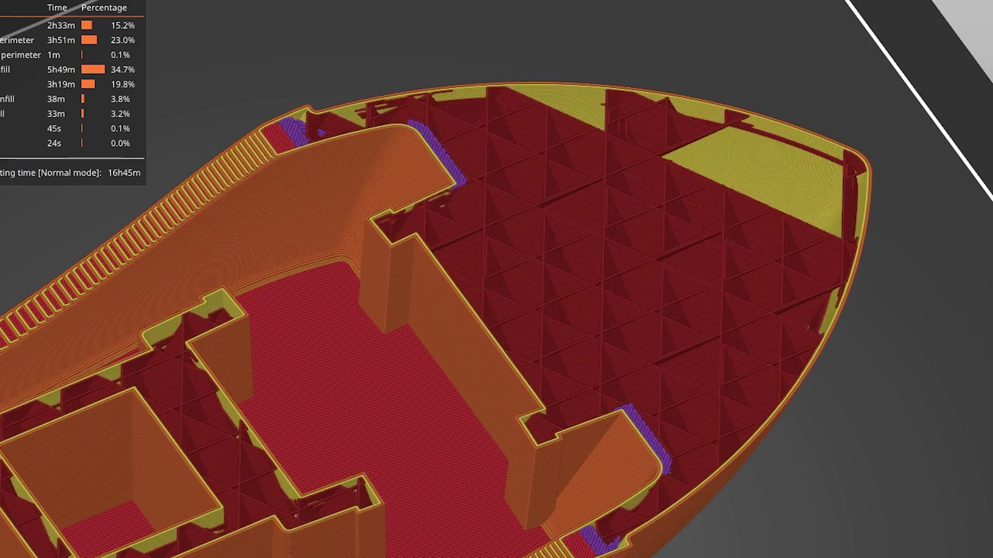
scroll(629, 139, up, 1)
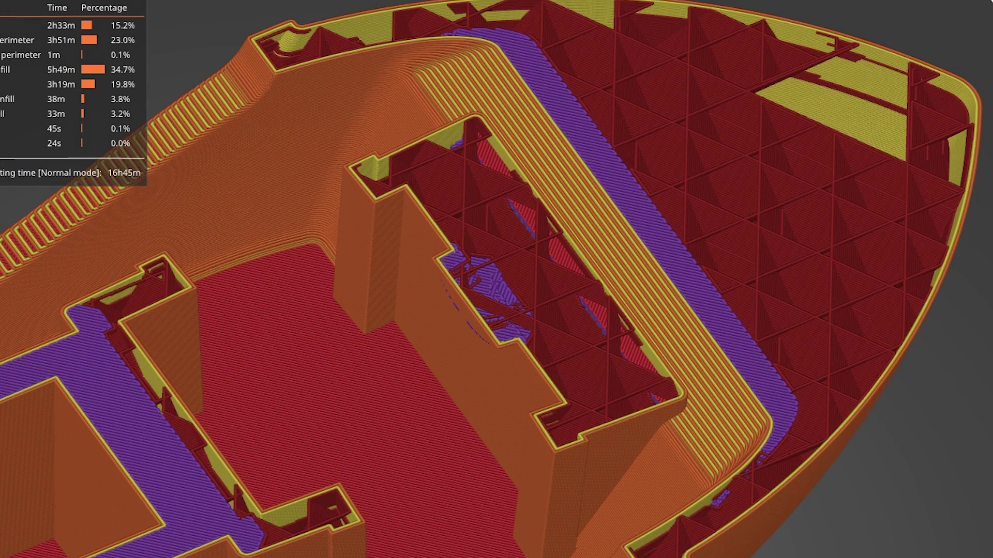
key(Up)
key(Up)
key(Up)
key(Up)
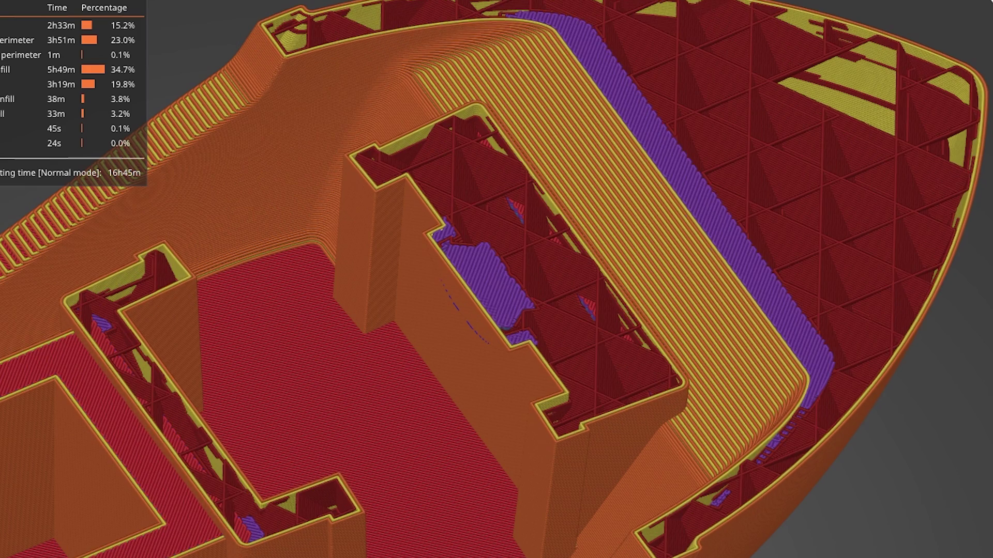
right_drag(651, 303, 546, 434)
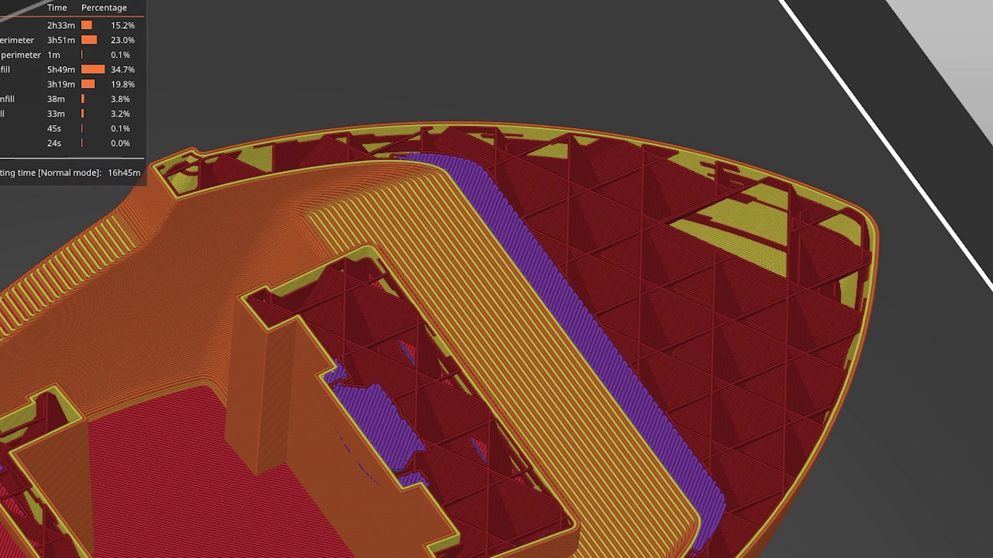
key(Up)
key(Up)
key(Up)
key(Up)
key(Up)
key(Up)
key(Up)
key(Up)
key(Up)
key(Up)
key(Up)
key(Up)
key(Up)
key(Up)
key(Up)
key(Up)
key(Up)
key(Up)
key(Up)
key(Up)
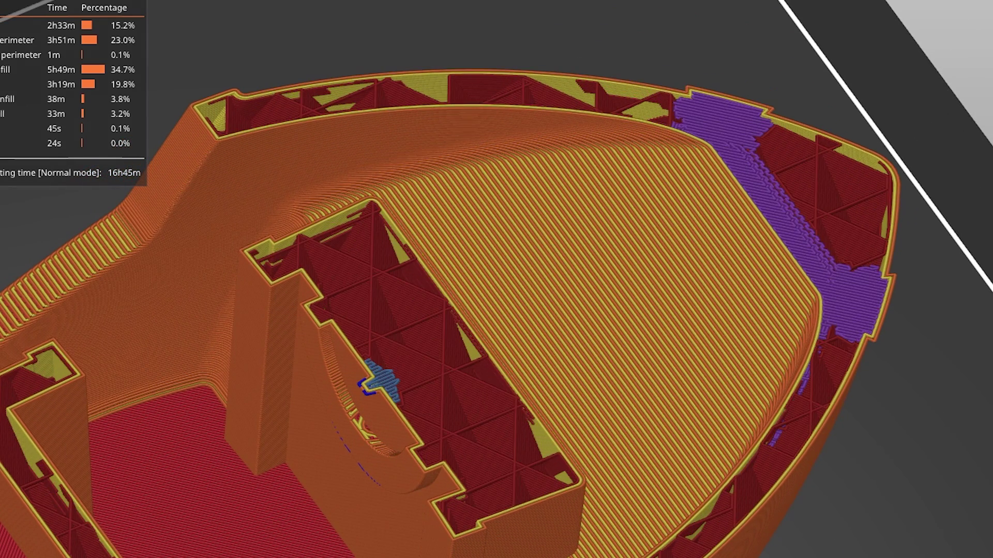
drag(566, 227, 567, 375)
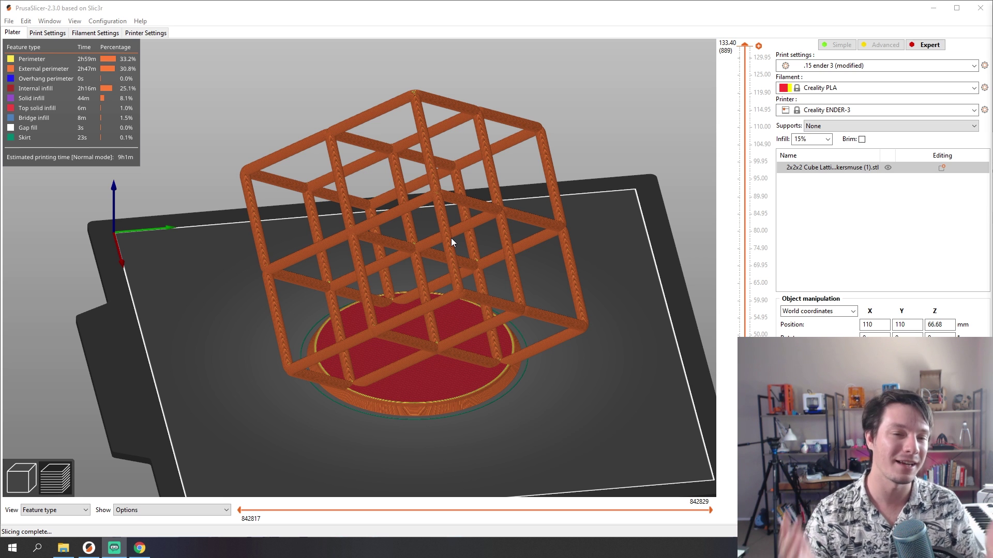
Review the infill and the layers and perimeters settings used for the cube lattice, and return to its preview
middle_drag(402, 86, 367, 116)
scroll(290, 188, up, 2)
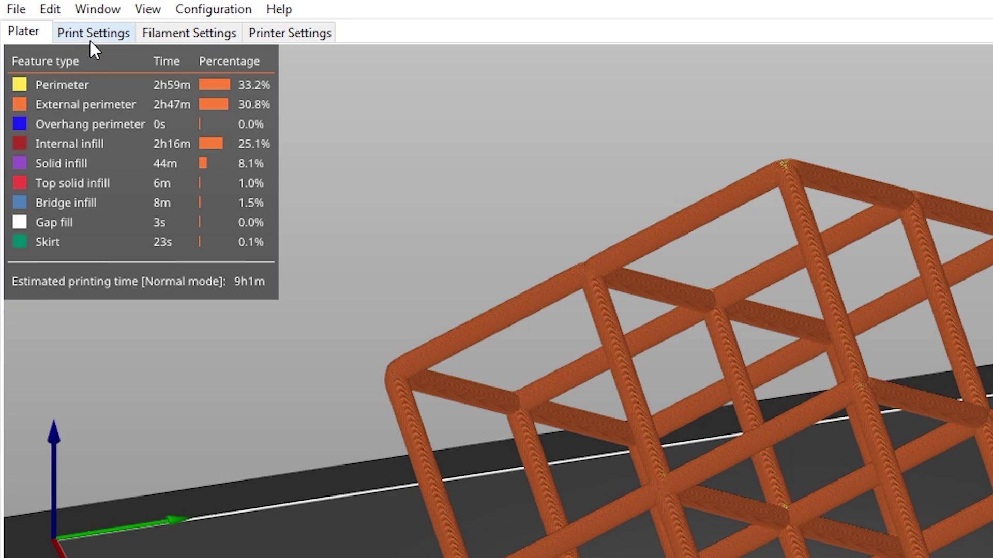
click(47, 34)
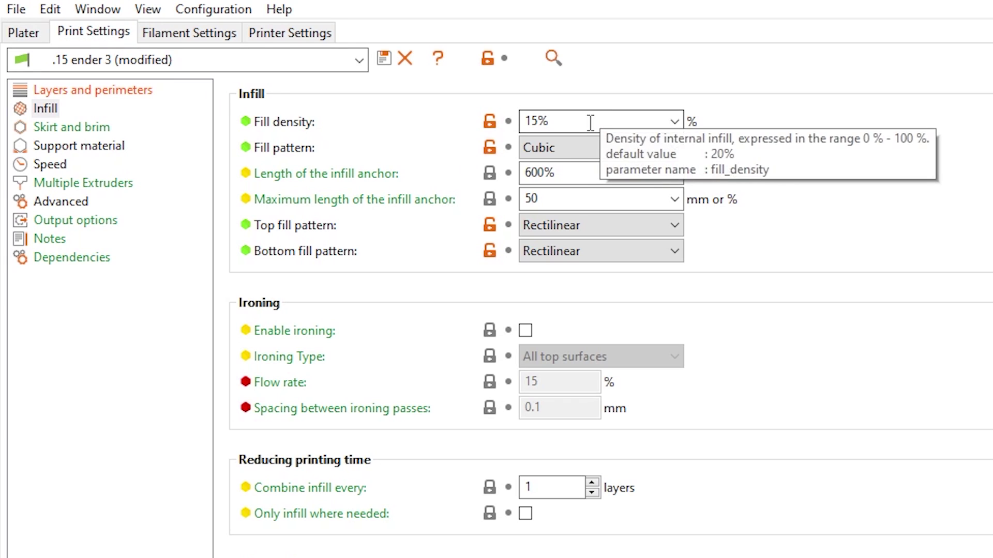
click(135, 92)
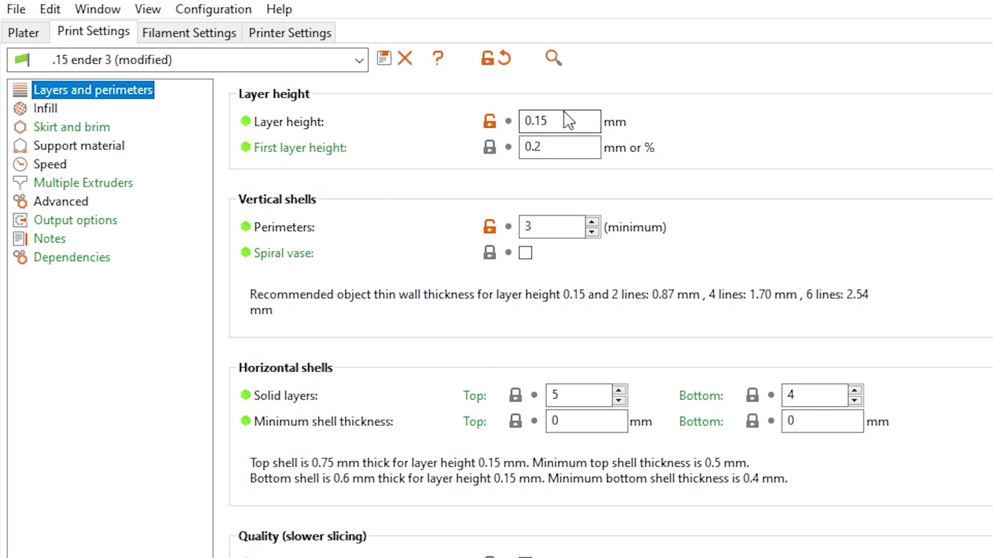
click(24, 33)
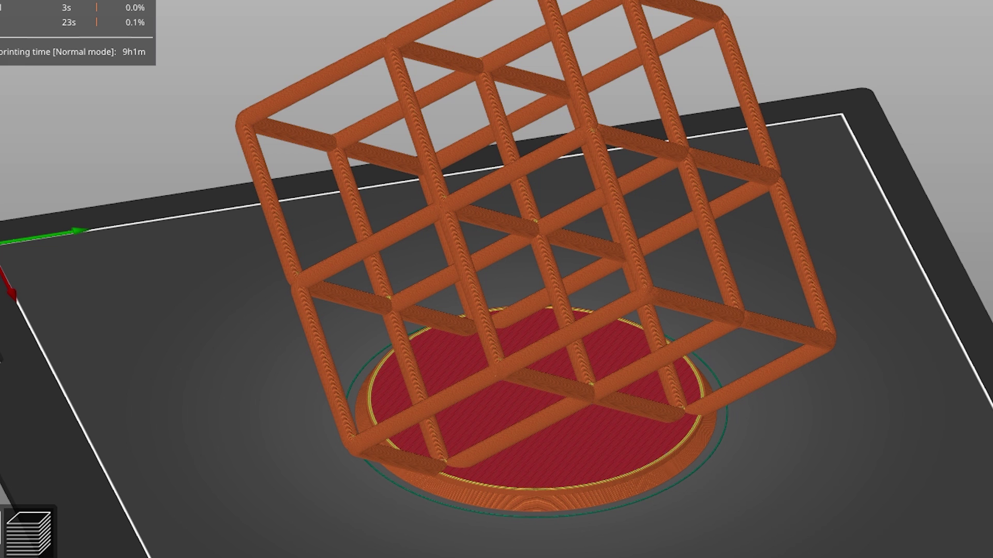
Lower the cube lattice preview to the first layer and go up a few layers to examine the round base's infill
drag(989, 51, 985, 538)
right_drag(724, 393, 710, 246)
scroll(709, 244, up, 2)
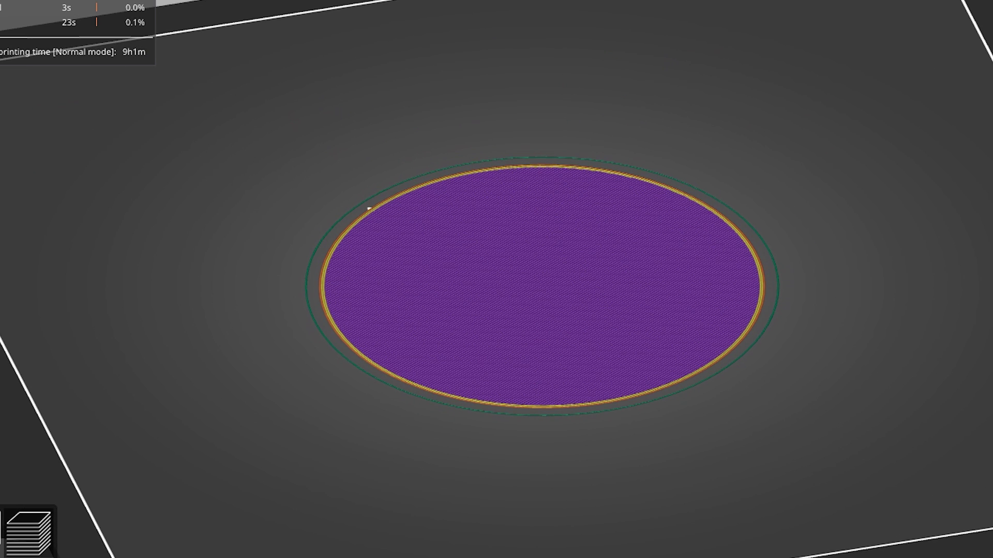
key(Up)
key(Up)
key(Up)
key(Up)
key(Up)
key(Up)
key(Up)
key(Up)
key(Up)
key(Up)
key(Up)
key(Up)
key(Down)
key(Down)
scroll(532, 351, up, 2)
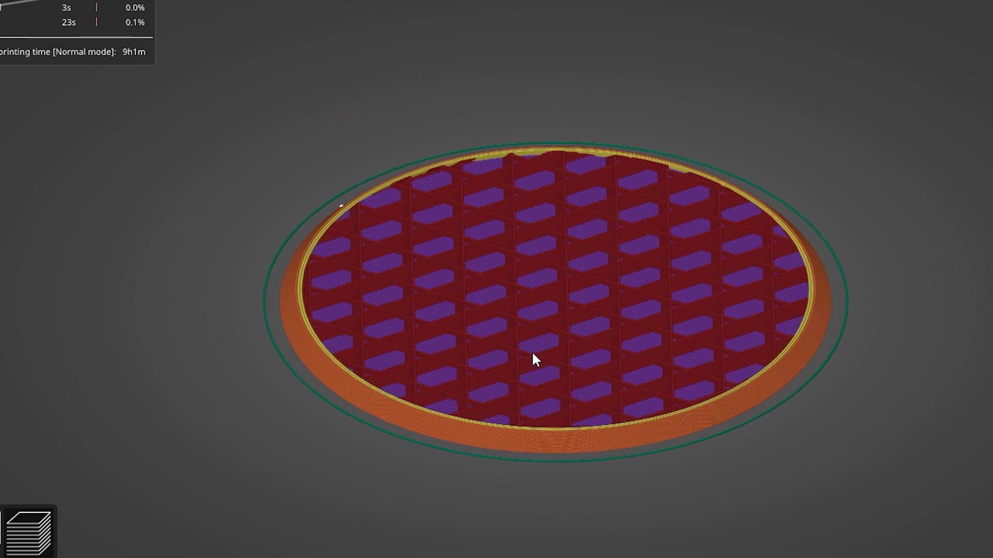
drag(531, 351, 459, 380)
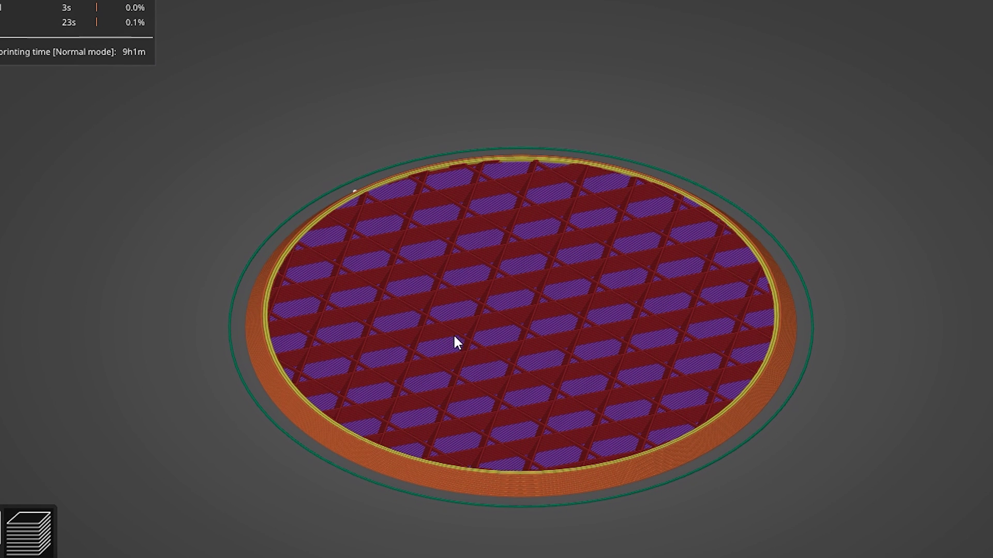
Go further up through the layers to examine the top of the base and the lattice struts growing from it
key(Up)
key(Up)
key(Up)
key(Up)
key(Up)
key(Up)
key(Up)
key(Up)
key(Up)
key(Up)
key(Up)
key(Up)
key(Up)
key(Up)
key(Up)
key(Up)
key(Up)
key(Up)
key(Up)
key(Up)
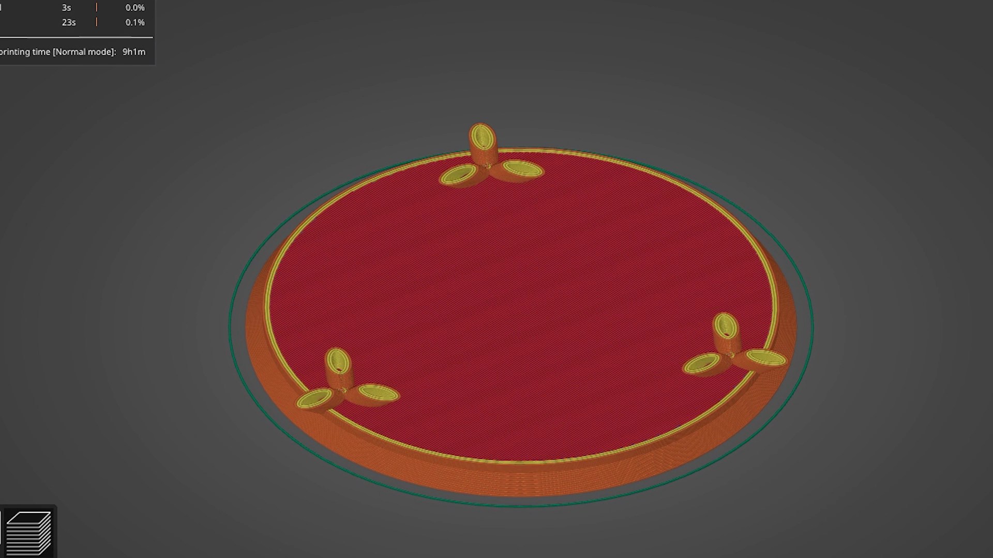
drag(414, 297, 362, 317)
key(Up)
key(Up)
key(Up)
key(Up)
key(Up)
key(Up)
key(Up)
key(Up)
key(Up)
key(Up)
key(Up)
key(Up)
key(Up)
key(Up)
key(Up)
key(Up)
key(Up)
key(Up)
key(Up)
key(Up)
key(Up)
key(Up)
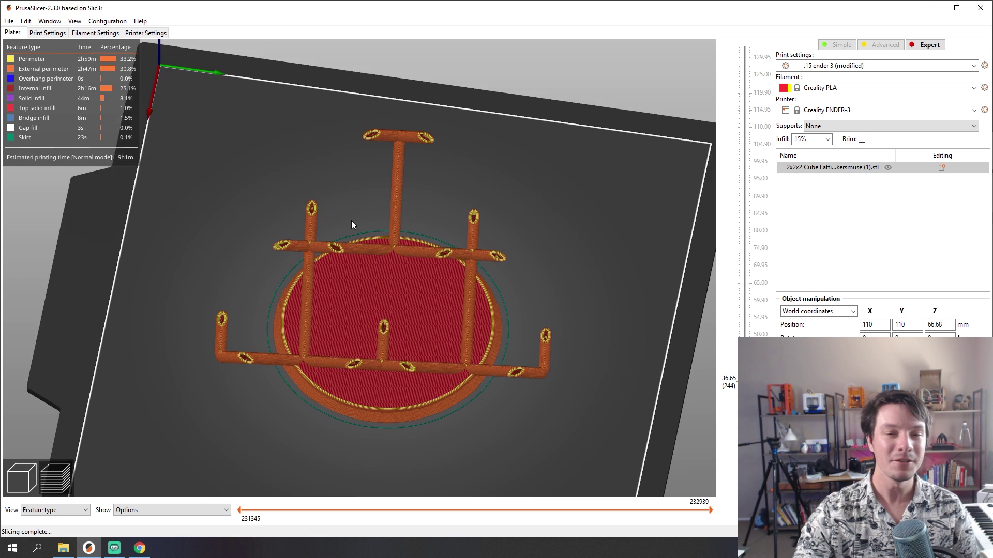
Raise the cube lattice preview to about 58.40 mm and examine the infill inside the cut strut ends
drag(351, 220, 355, 234)
scroll(331, 229, down, 2)
drag(284, 266, 276, 252)
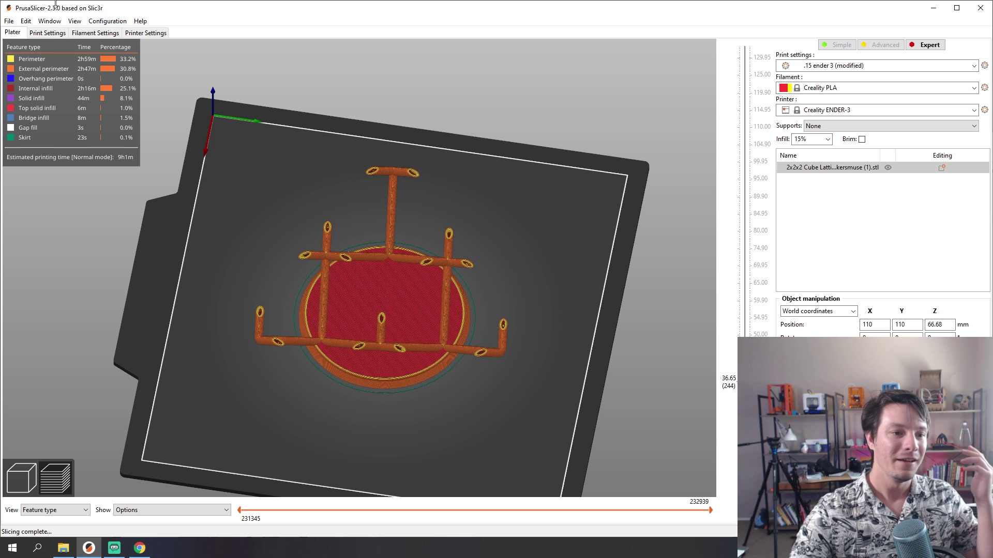
drag(278, 119, 285, 192)
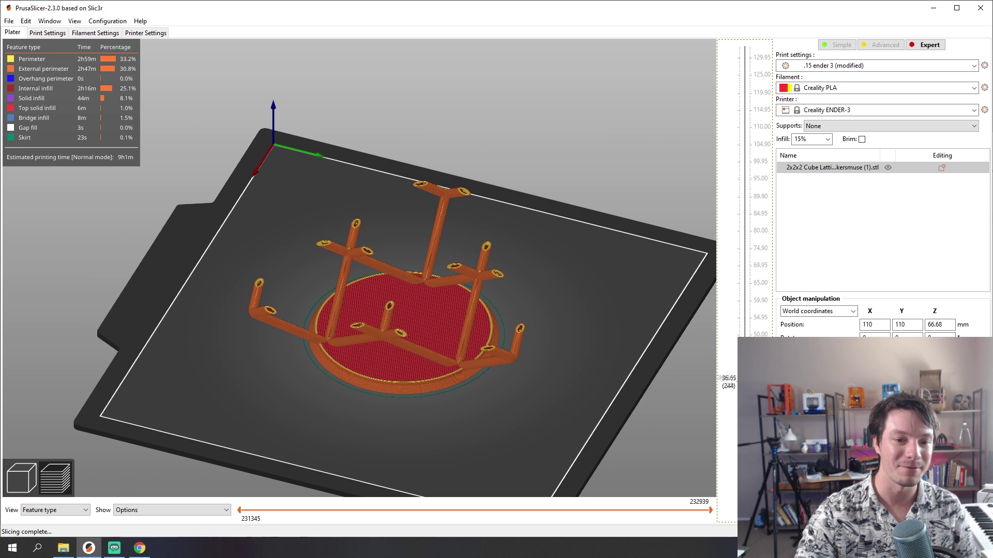
drag(750, 383, 752, 311)
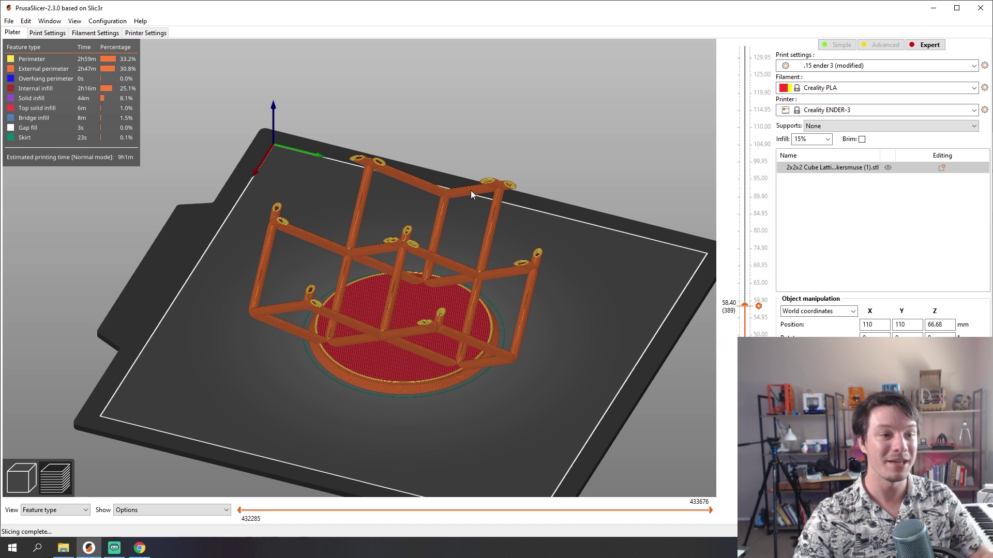
scroll(530, 205, up, 10)
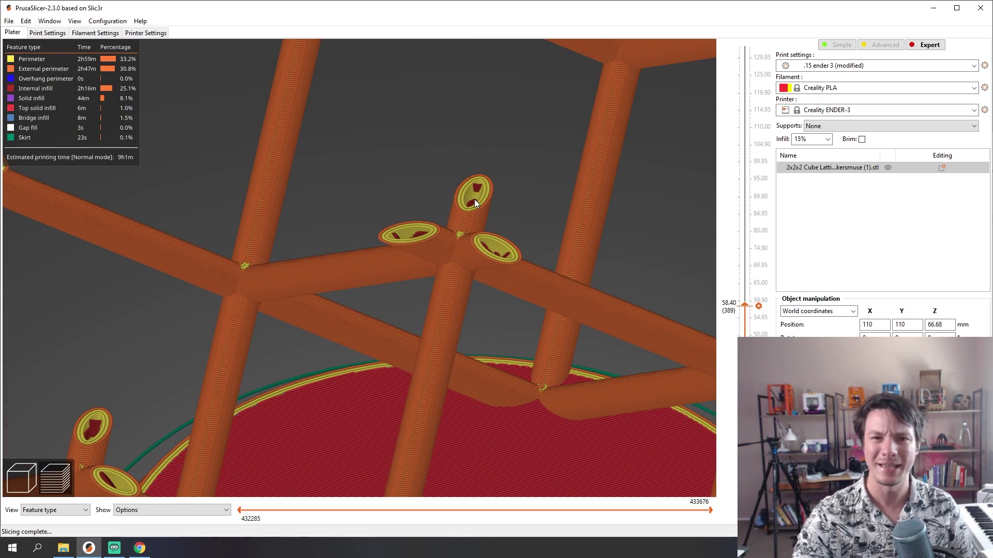
scroll(474, 199, down, 10)
scroll(331, 237, up, 2)
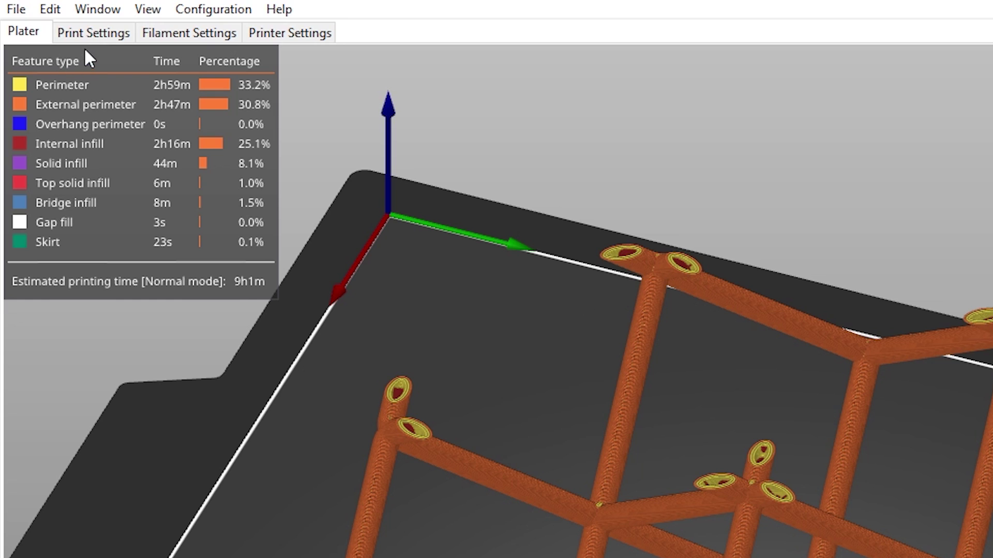
Set the solid infill threshold area to 15 mm² in the advanced infill settings
click(47, 32)
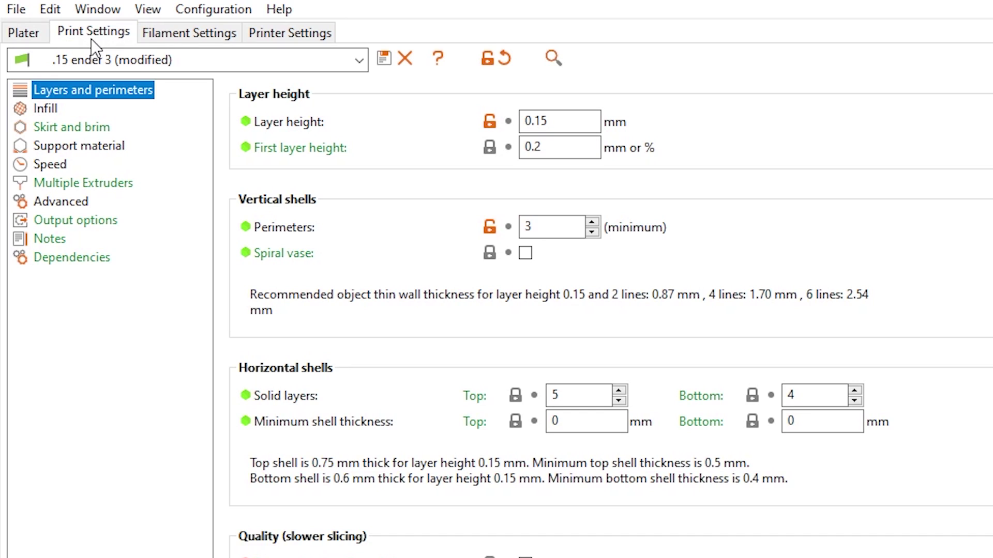
click(54, 108)
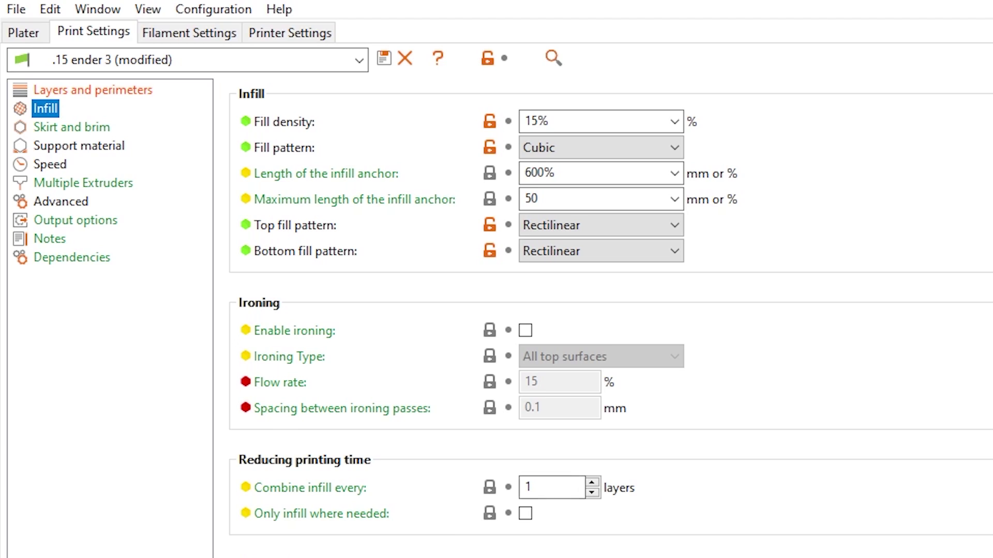
scroll(566, 398, down, 5)
click(565, 395)
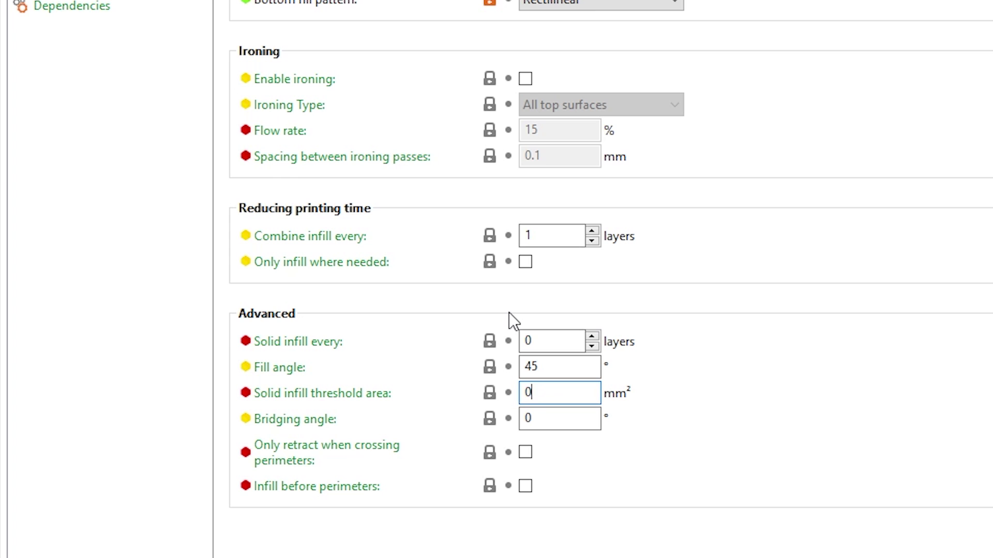
key(BackSpace)
text(15)
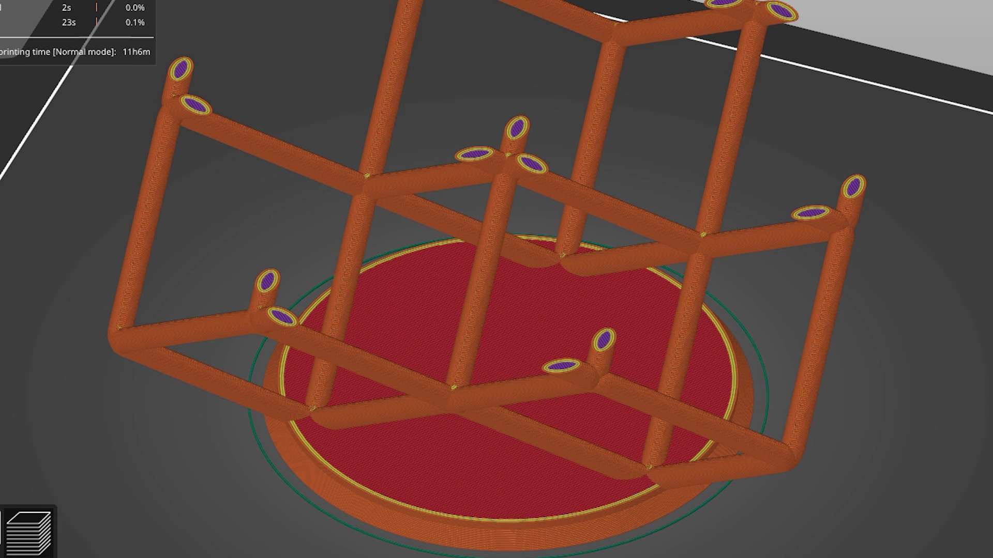
Go down and back up through the resliced lattice's layers to examine the solid infill in its struts and junctions
key(Down)
key(Down)
key(Down)
key(Down)
key(Down)
key(Down)
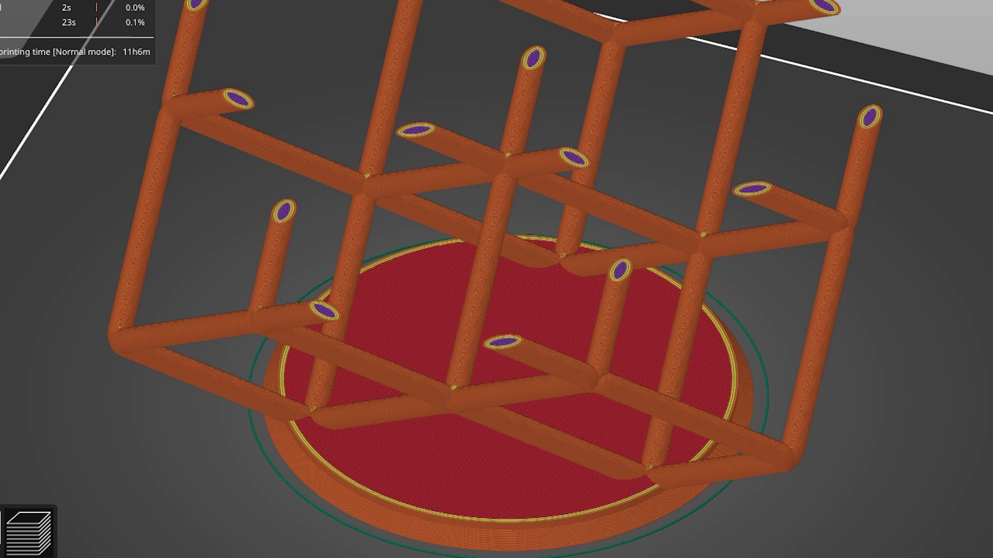
drag(990, 421, 928, 428)
scroll(760, 258, up, 8)
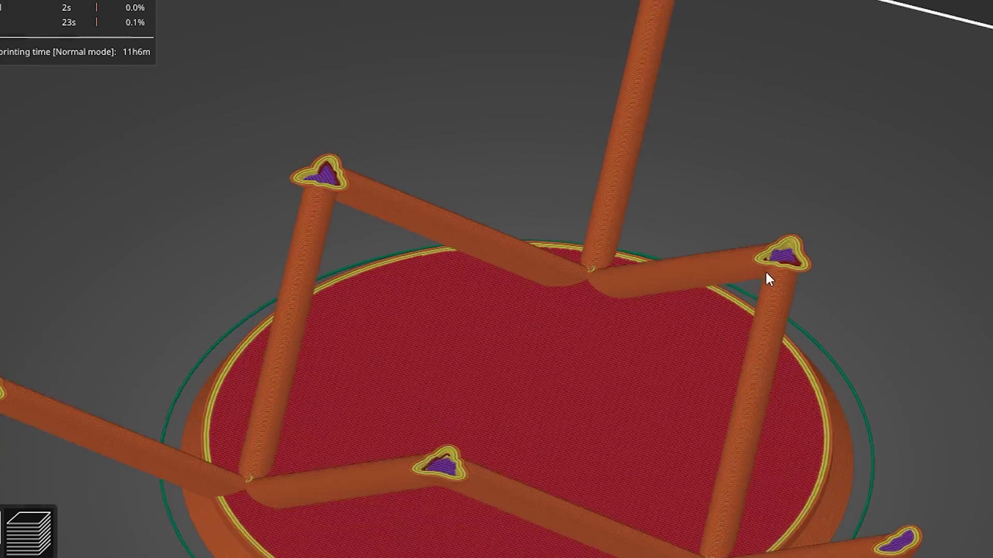
scroll(759, 212, down, 8)
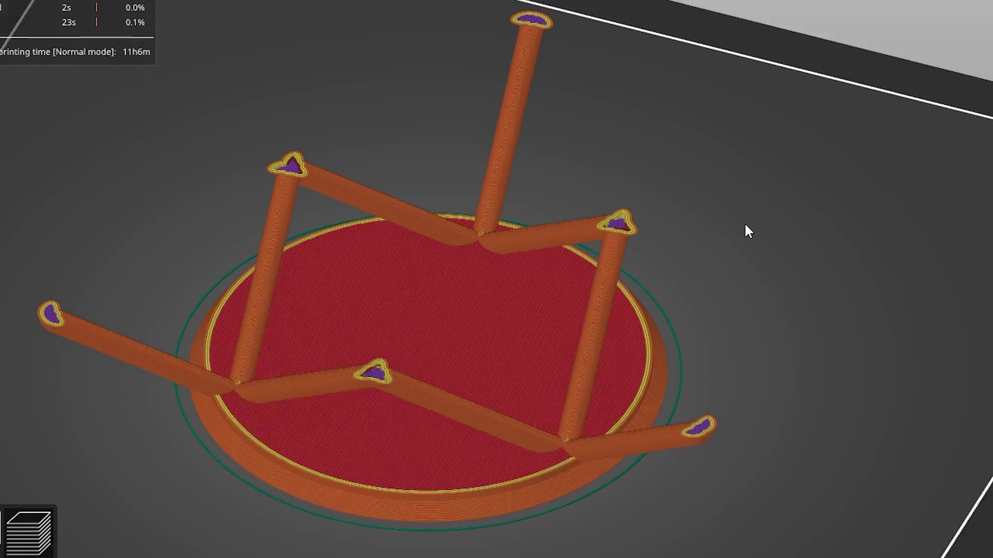
scroll(696, 237, up, 1)
key(Up)
key(Up)
key(Up)
key(Up)
key(Up)
key(Up)
key(Up)
key(Up)
key(Up)
key(Up)
key(Up)
key(Up)
key(Up)
key(Up)
key(Up)
key(Up)
key(Up)
key(Up)
key(Up)
key(Up)
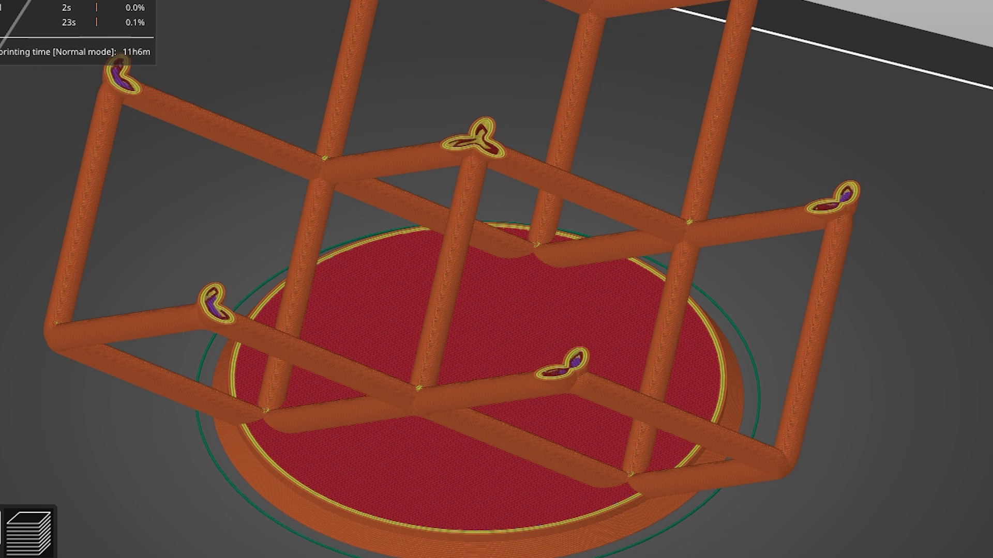
Raise the cube lattice preview to its top layer and look over the complete print
drag(991, 279, 966, 1)
scroll(636, 101, down, 5)
scroll(524, 135, down, 2)
scroll(524, 135, up, 3)
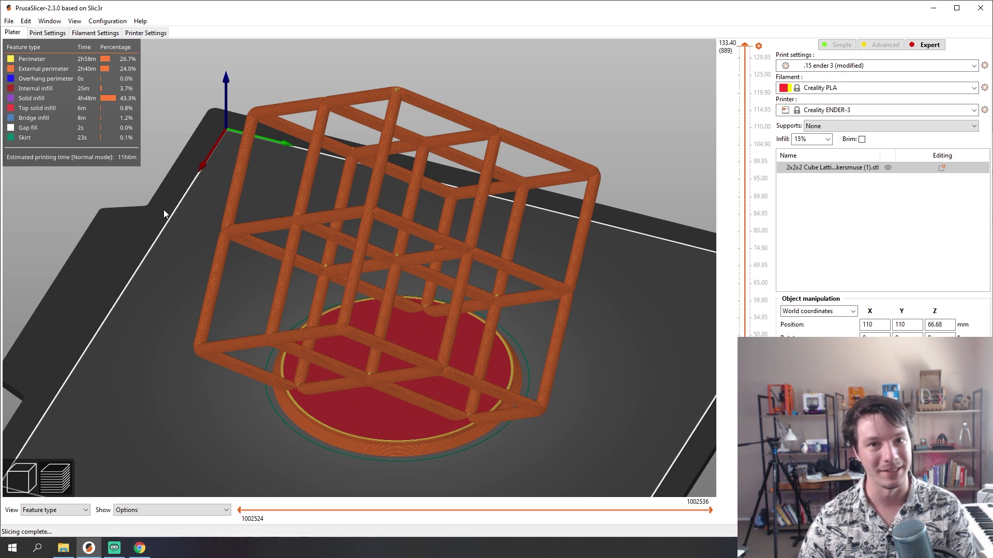
Return to the 3D editor view and inspect the cube lattice model from several angles
click(17, 475)
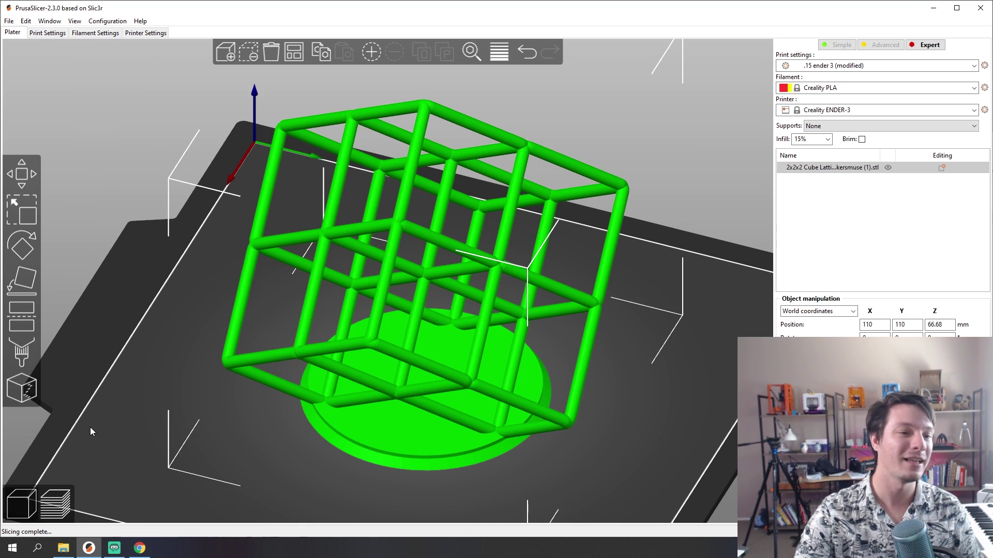
middle_drag(90, 425, 98, 447)
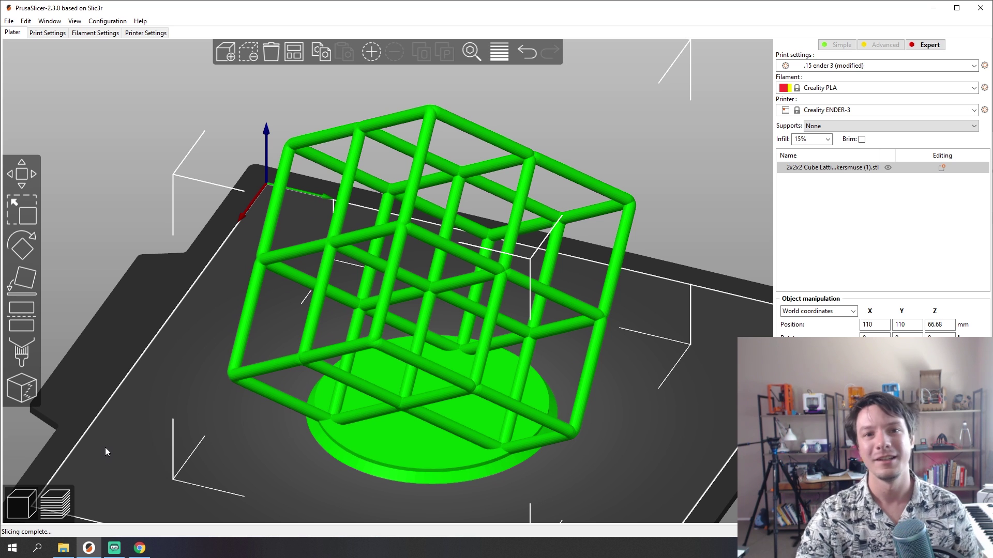
drag(238, 473, 237, 463)
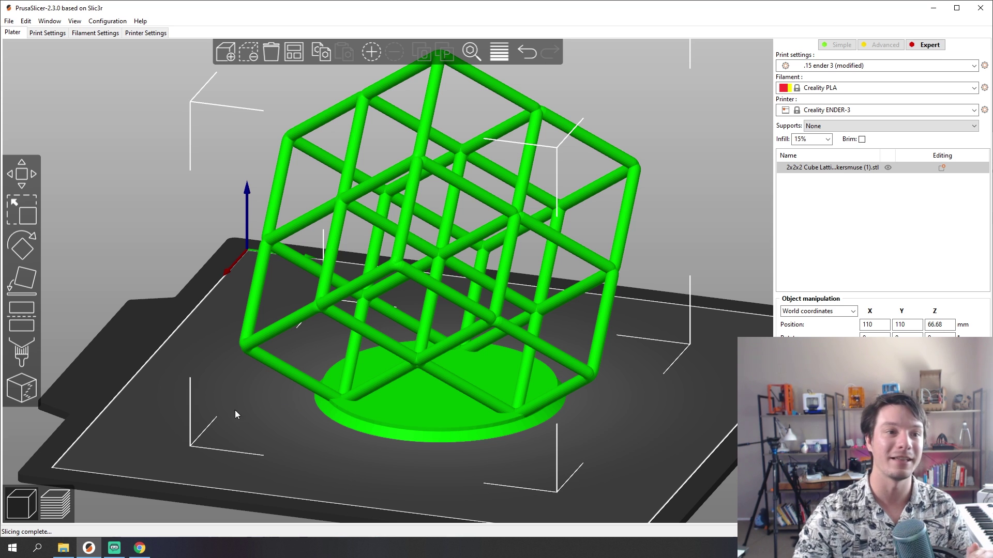
drag(247, 166, 167, 252)
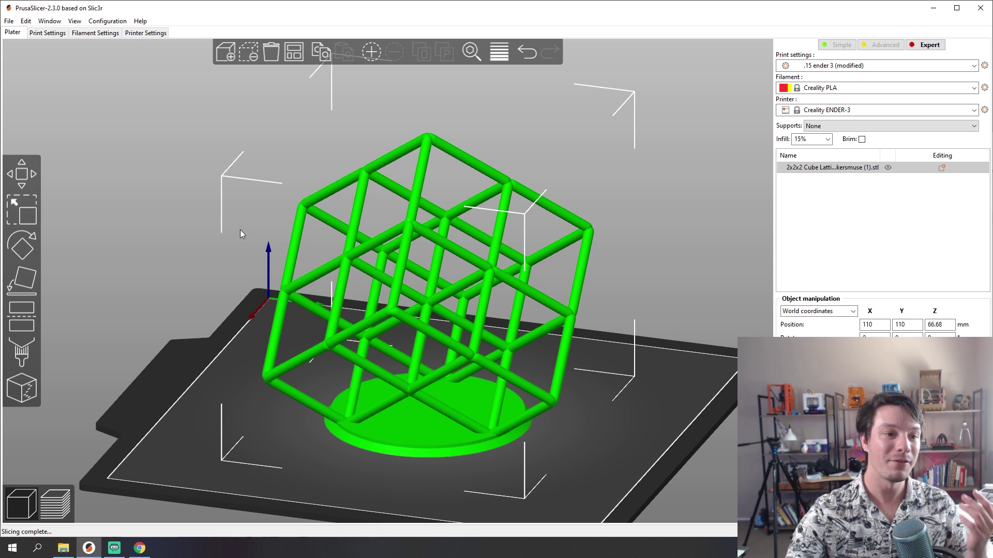
drag(248, 226, 212, 251)
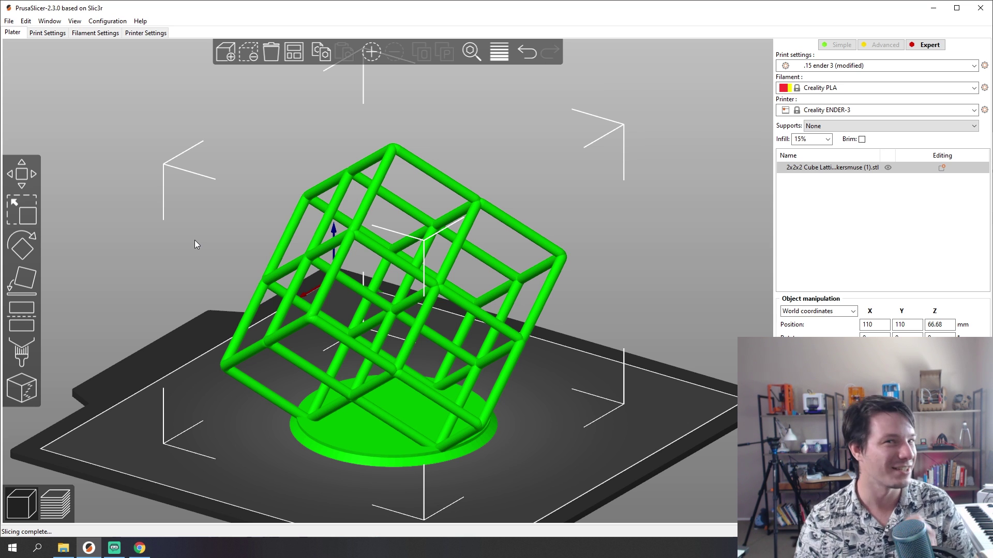
drag(111, 206, 195, 206)
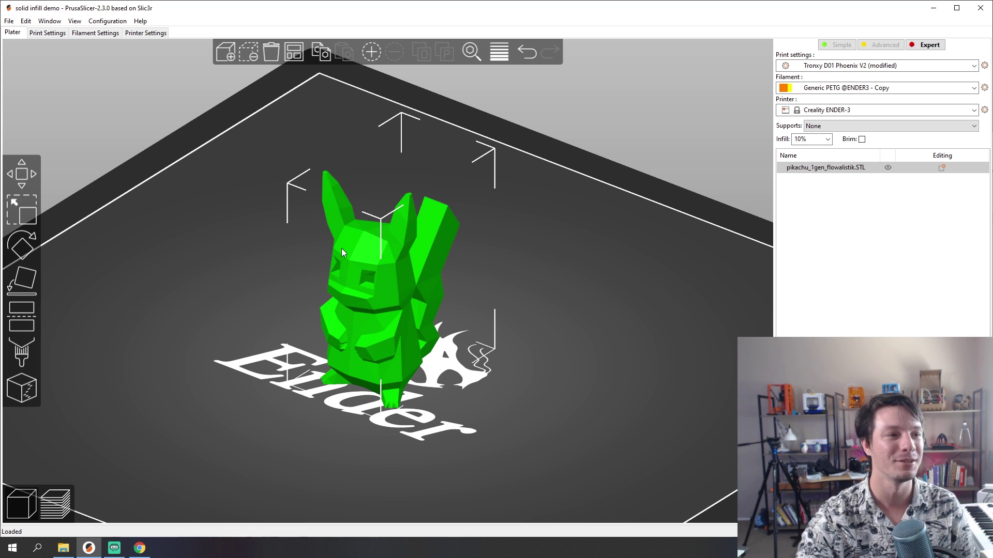
Check the solid infill threshold area set for the Pikachu model and lower its sliced preview to the ears
click(46, 32)
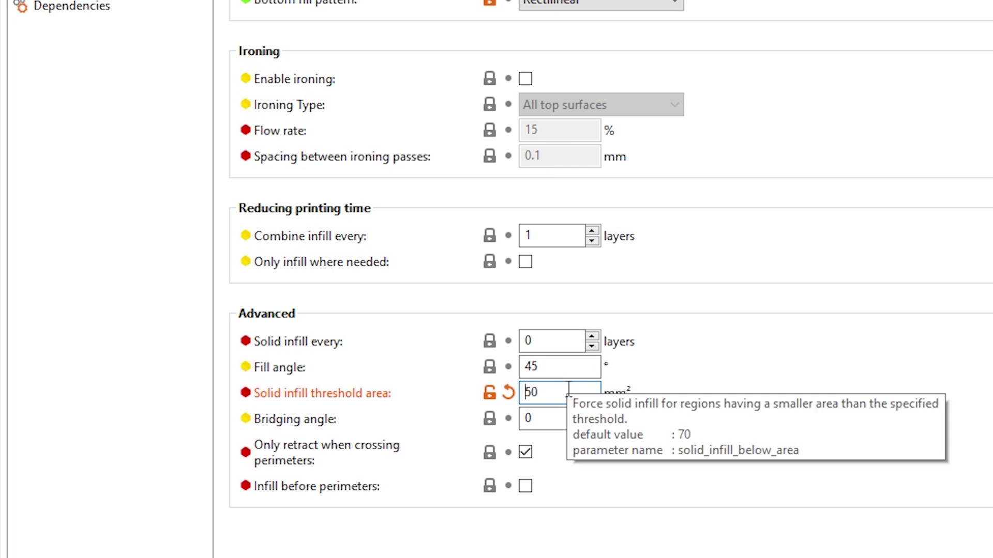
click(581, 390)
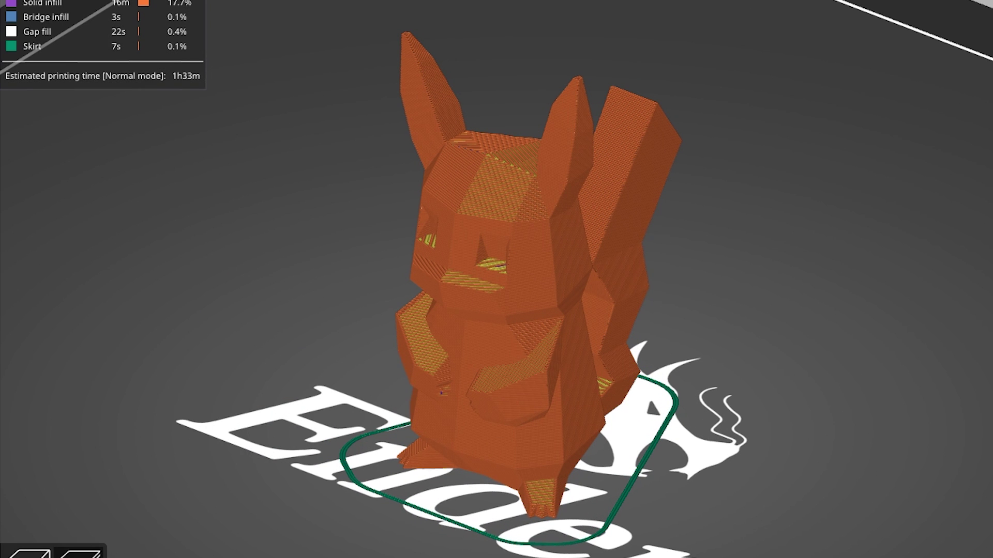
key(Down)
key(Down)
key(Down)
key(Down)
key(Down)
key(Down)
key(Down)
key(Down)
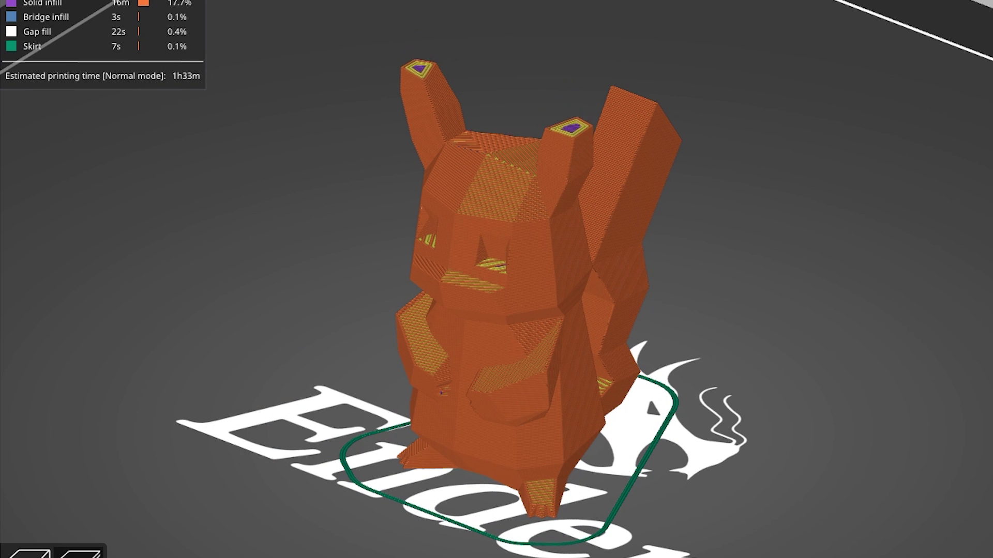
Move through the Pikachu's ear layers and down to its feet to compare infill in the ears, body and tail
key(Up)
key(Up)
key(Up)
key(Up)
key(Up)
key(Up)
key(Up)
key(Up)
key(Down)
key(Down)
key(Down)
key(Down)
key(Down)
key(Down)
key(Down)
key(Down)
key(Up)
key(Up)
key(Up)
key(Up)
key(Up)
key(Up)
key(Down)
key(Down)
key(Down)
key(Down)
key(Down)
key(Down)
key(Down)
key(Down)
key(Down)
key(Down)
key(Down)
key(Down)
key(Down)
key(Down)
key(Down)
key(Down)
key(Down)
key(Down)
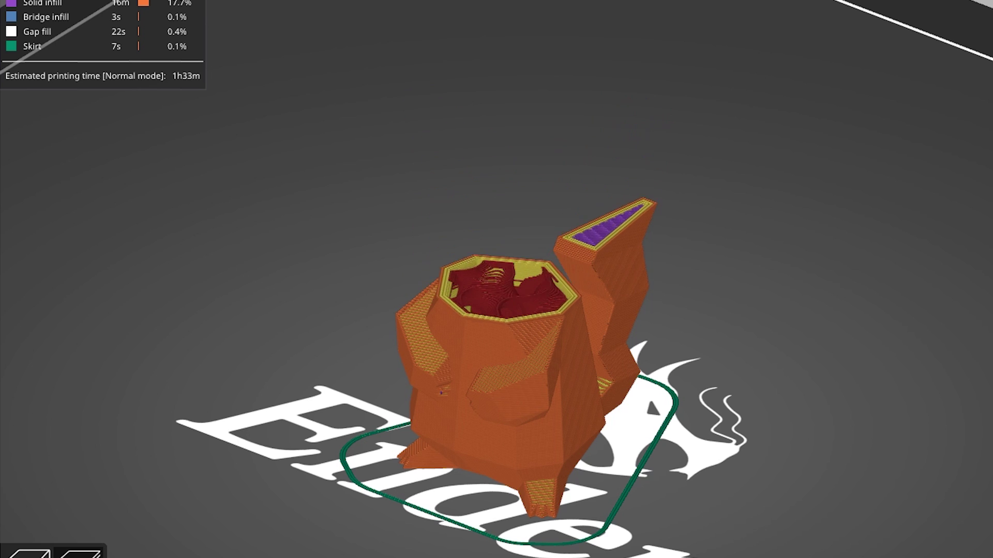
key(Down)
key(Down)
key(Down)
key(Down)
key(Down)
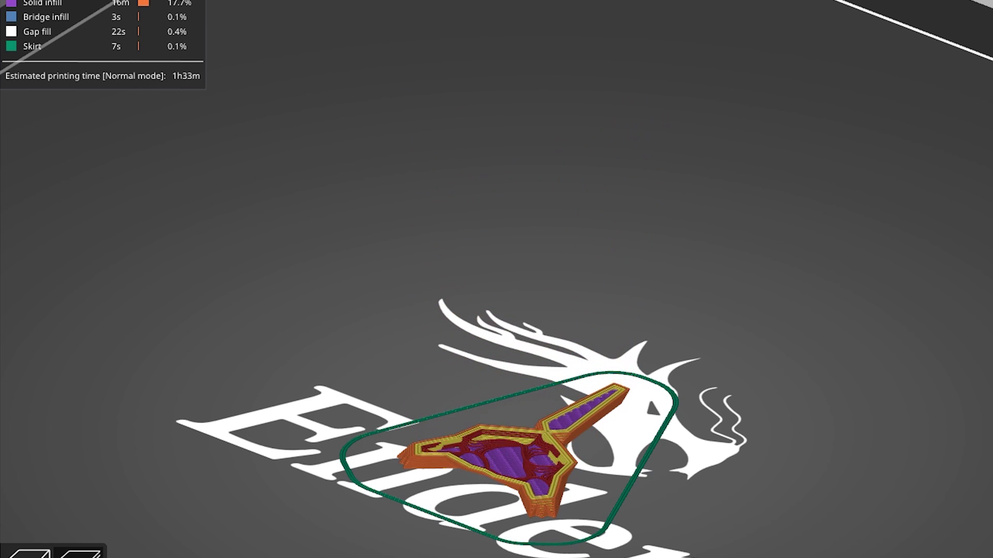
Go back up to the Pikachu's head layers and down into the body to compare its infill with the tail's
key(Up)
key(Up)
key(Up)
key(Up)
key(Up)
key(Up)
key(Up)
key(Up)
key(Up)
key(Up)
key(Up)
key(Up)
key(Up)
key(Up)
key(Up)
key(Up)
key(Up)
key(Up)
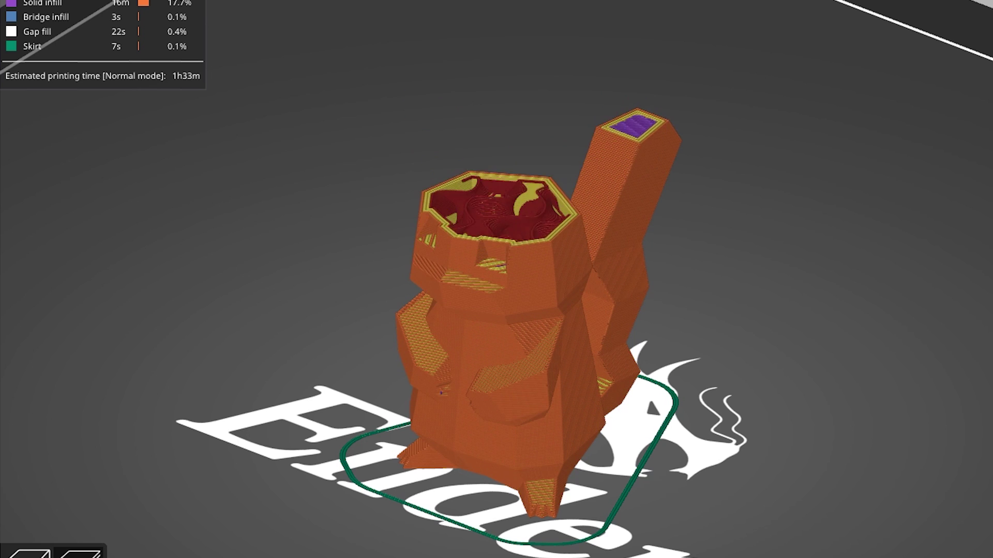
key(Down)
key(Down)
key(Down)
key(Up)
key(Up)
key(Up)
key(Up)
key(Down)
key(Down)
key(Down)
key(Down)
key(Down)
key(Down)
key(Down)
key(Down)
key(Down)
key(Down)
key(Down)
key(Down)
key(Down)
key(Down)
key(Down)
key(Down)
key(Down)
key(Down)
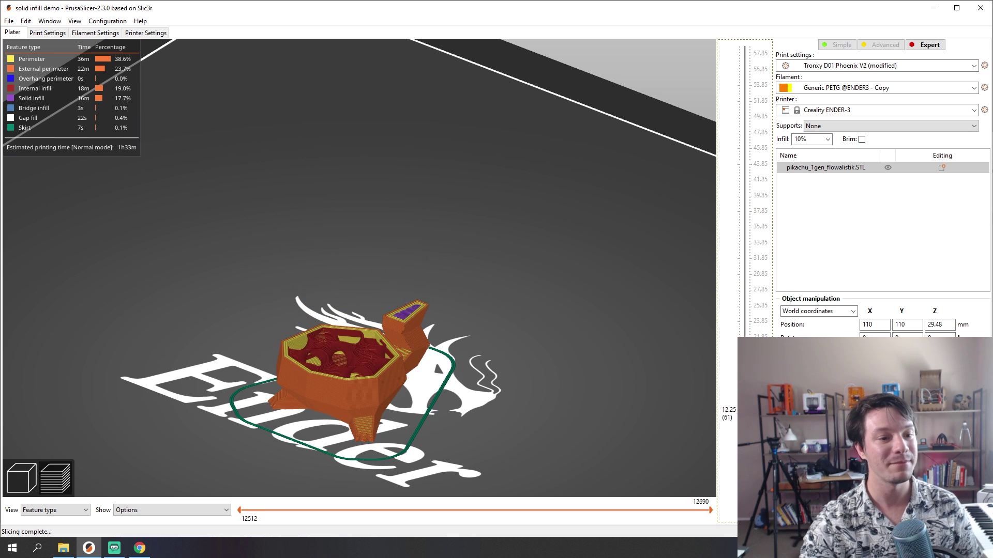
Examine the infill of the Pikachu's lower body and tail up close across the nearby layers
key(Up)
key(Up)
key(Up)
key(Up)
key(Up)
key(Up)
key(Up)
key(Up)
key(Up)
key(Up)
key(Up)
key(Up)
key(Up)
key(Up)
key(Up)
key(Up)
key(Up)
key(Up)
key(Up)
key(Up)
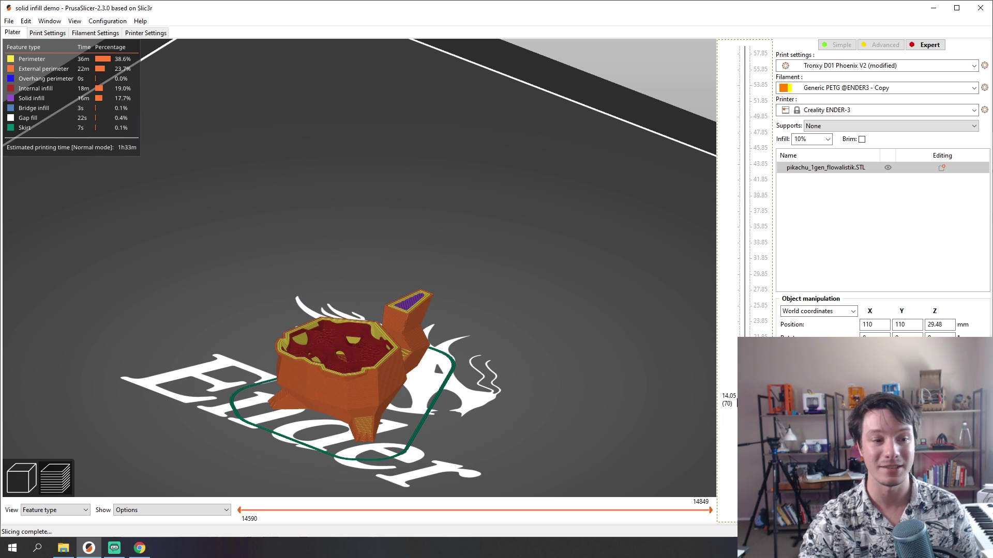
scroll(451, 340, up, 5)
scroll(451, 340, down, 2)
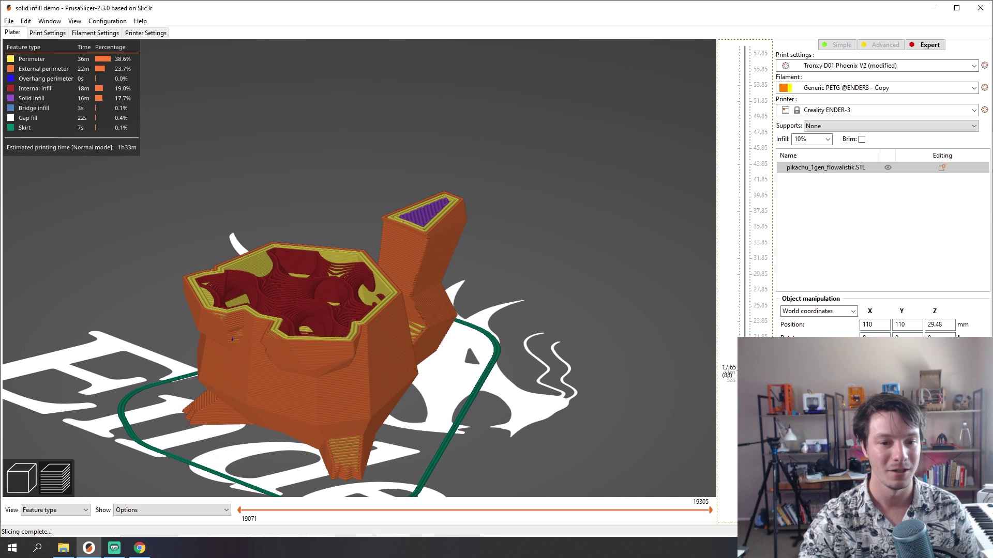
key(Up)
key(Up)
key(Up)
Raise the Pikachu preview to its top layer and look over the complete model
drag(745, 365, 744, 258)
middle_drag(435, 180, 448, 357)
drag(741, 264, 730, 47)
scroll(393, 343, down, 5)
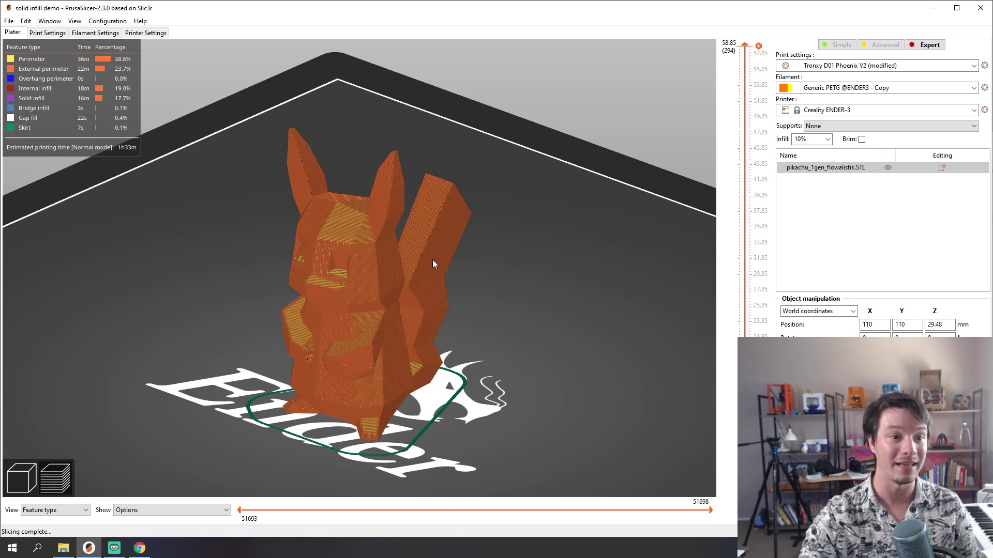
drag(435, 263, 455, 282)
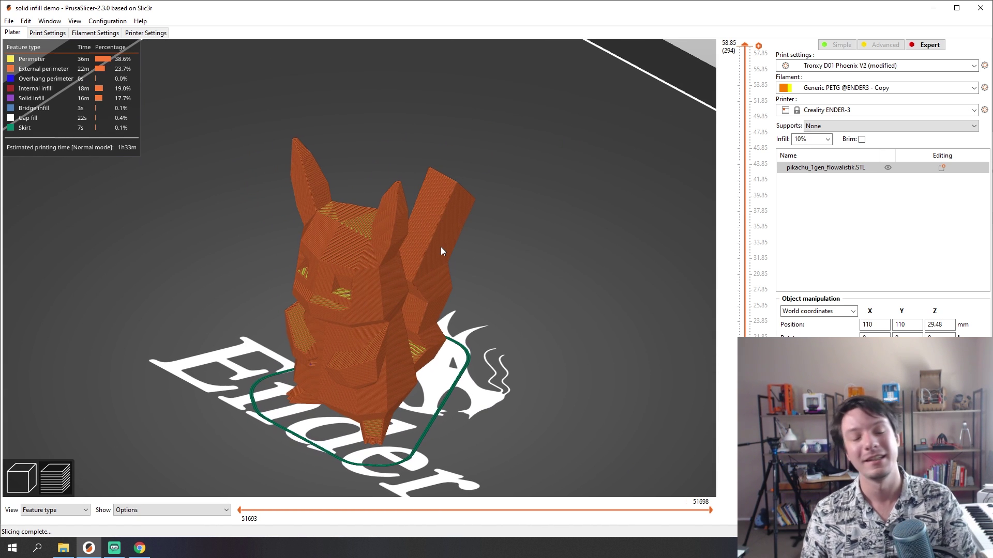